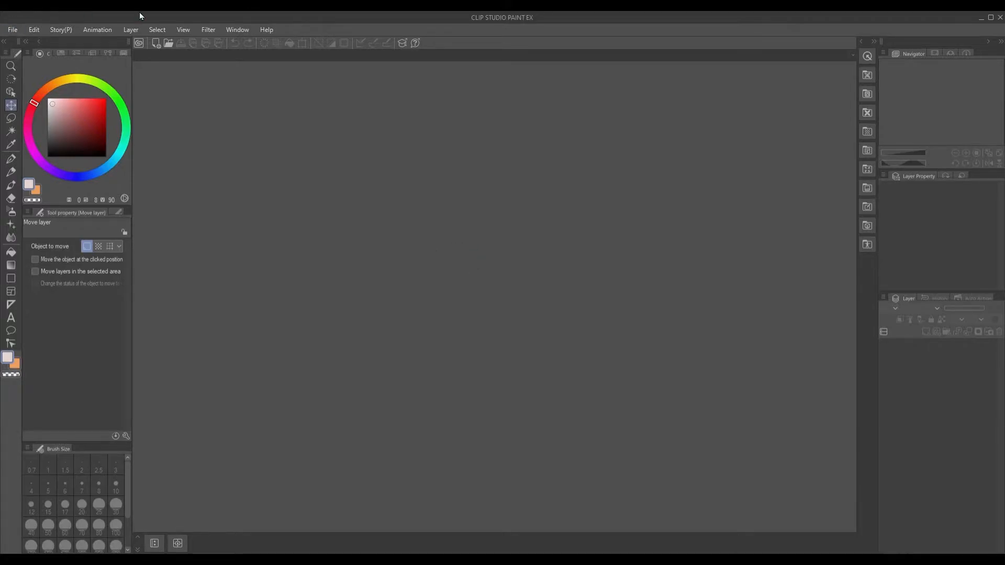
- Create a new illustration canvas 3000 px wide and 2000 px high
click(13, 30)
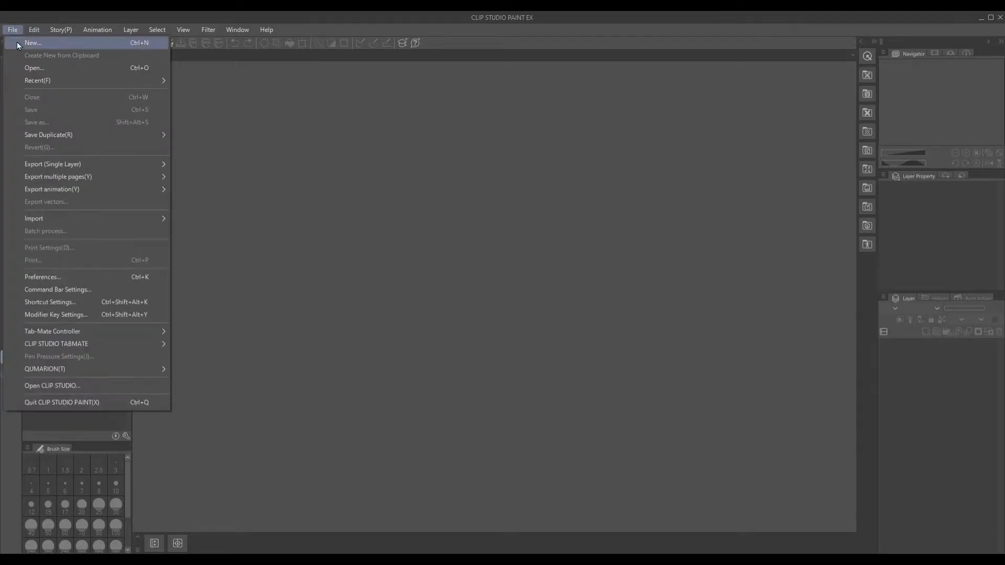
click(18, 42)
double_click(420, 247)
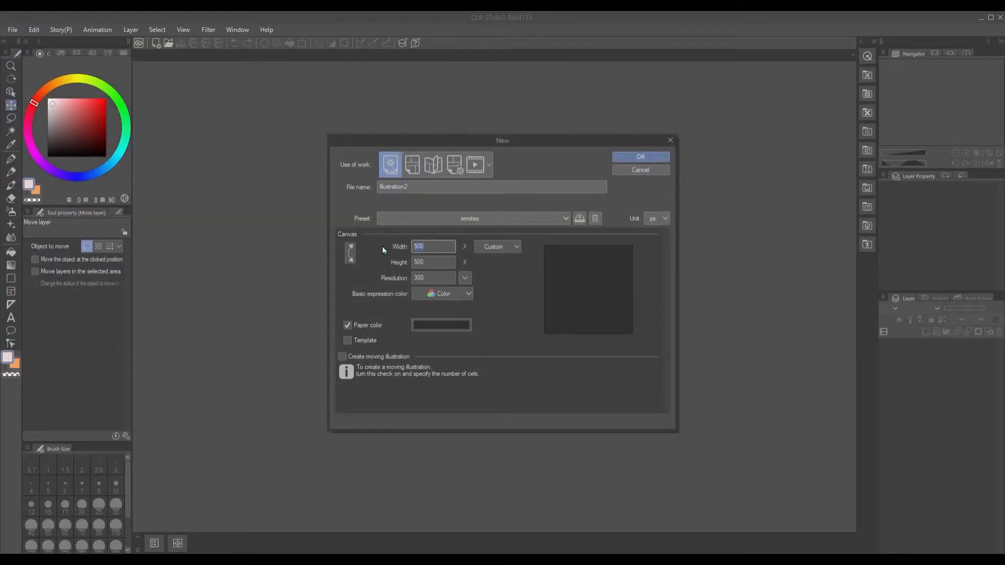
text(3000)
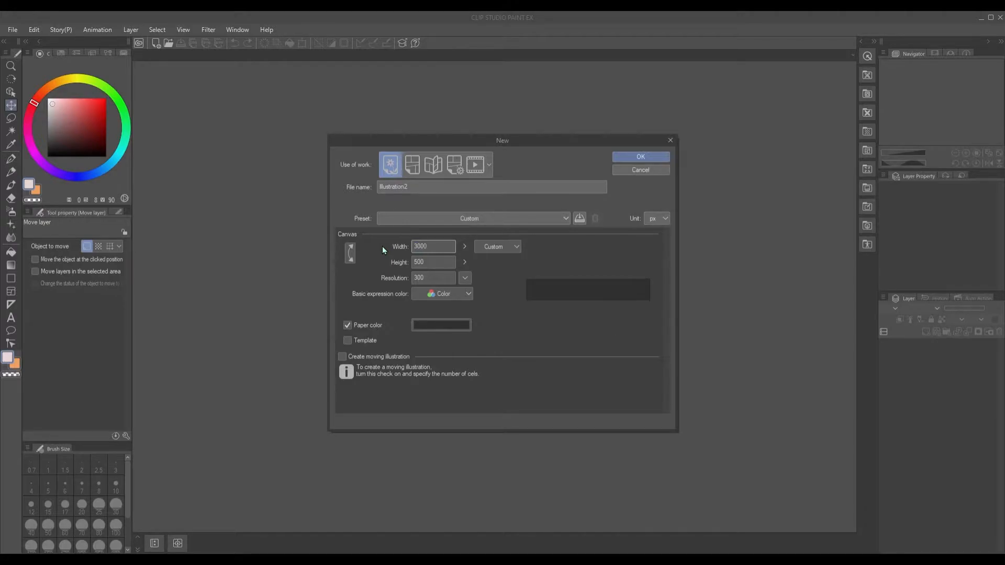
double_click(420, 262)
text(2000)
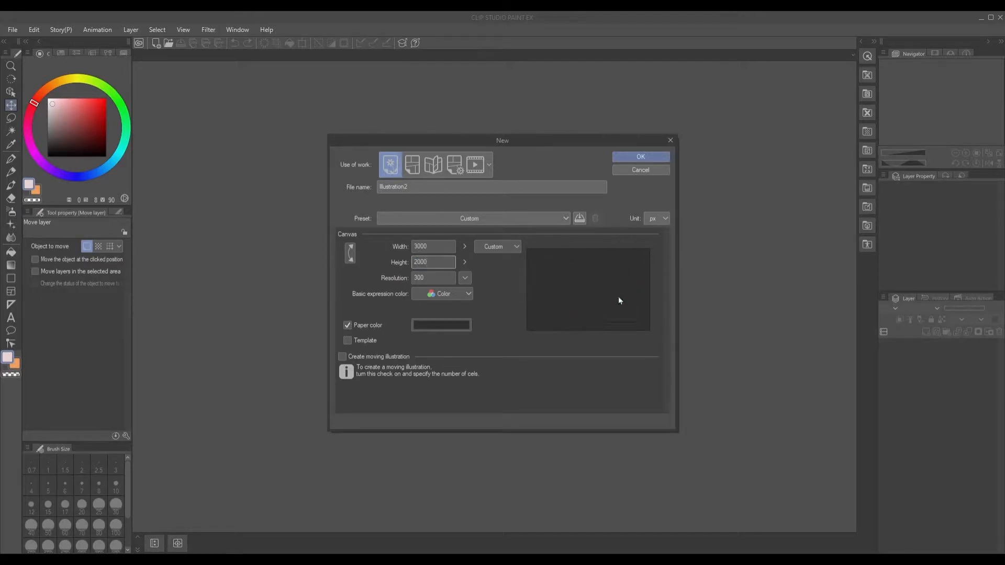
click(638, 159)
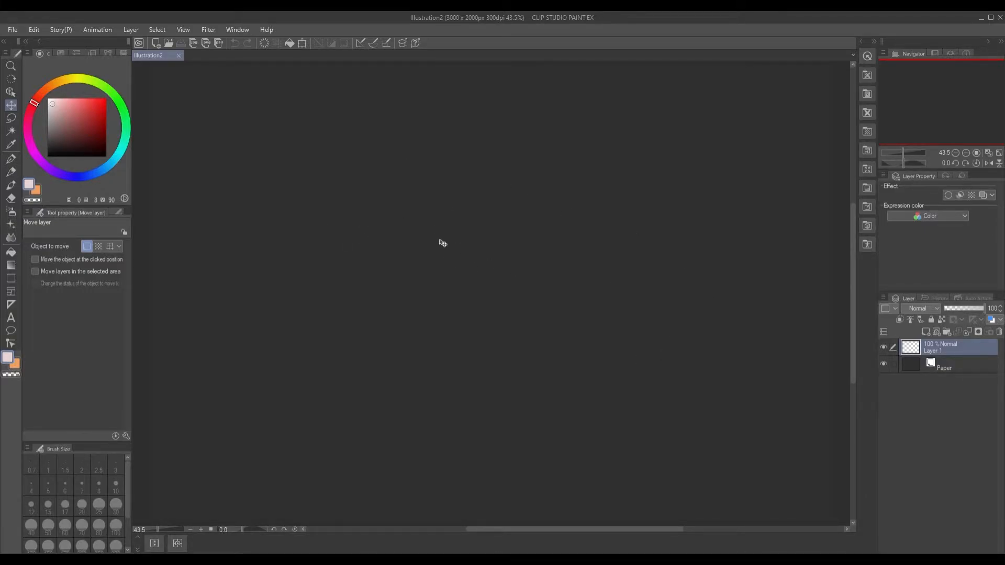
- Create a second illustration canvas from the emotes preset, 500 x 500 px, with the dark grey paper color 303030
click(16, 33)
click(29, 44)
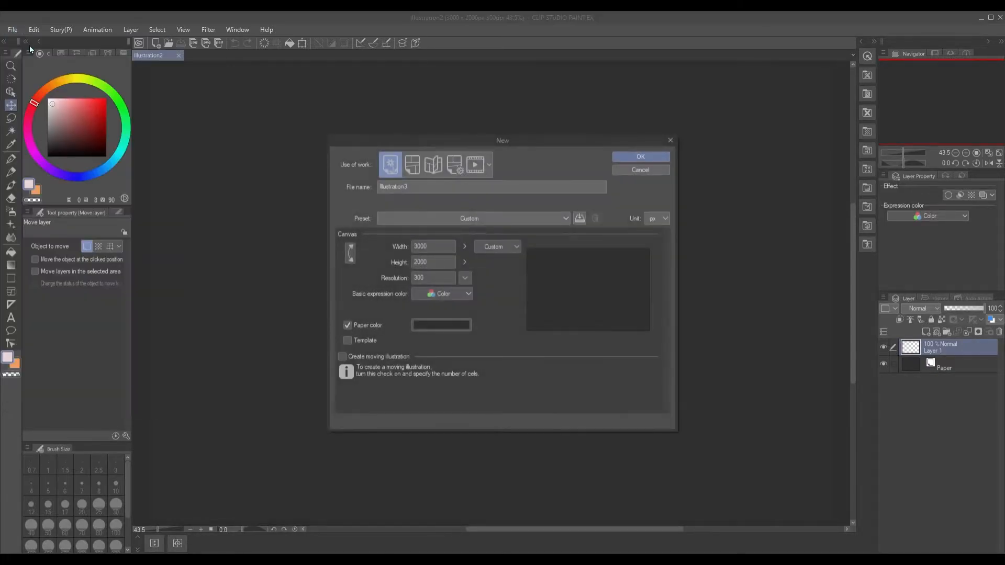
click(407, 220)
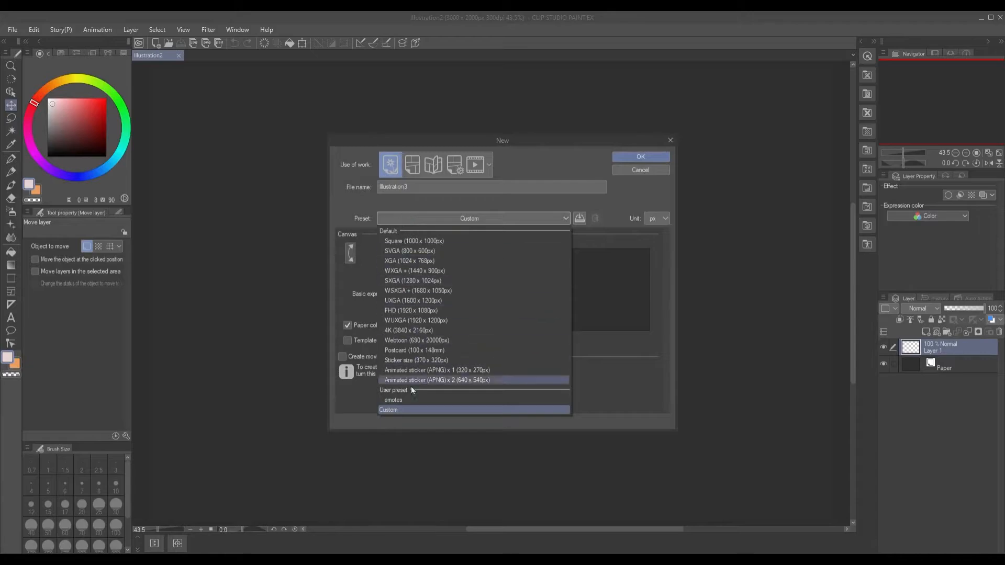
click(393, 401)
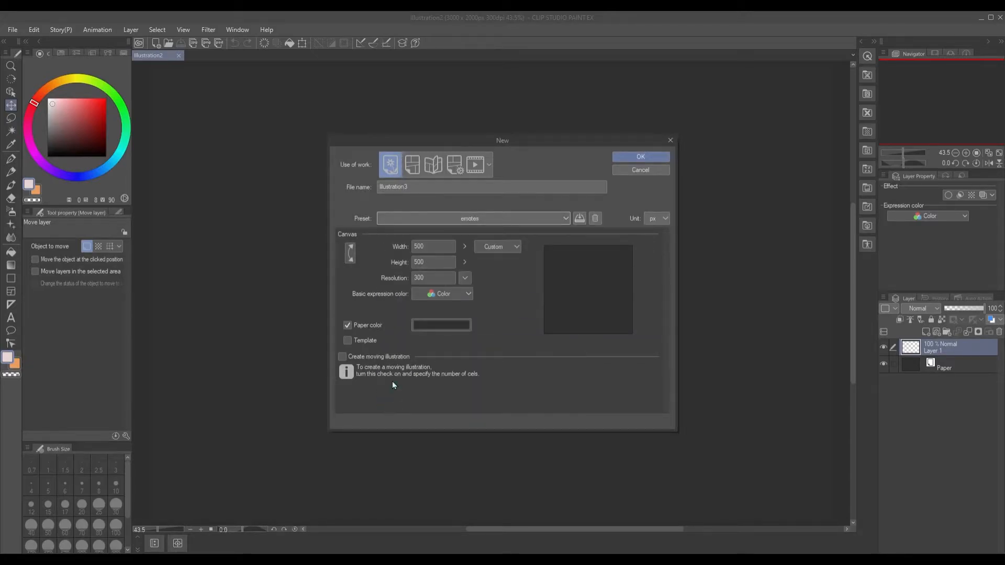
click(421, 324)
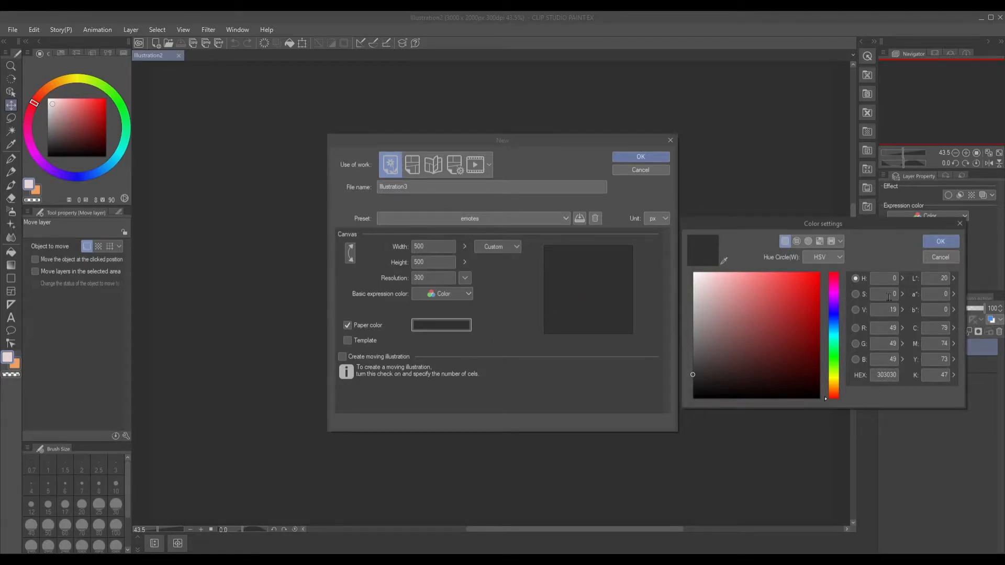
click(925, 246)
click(631, 156)
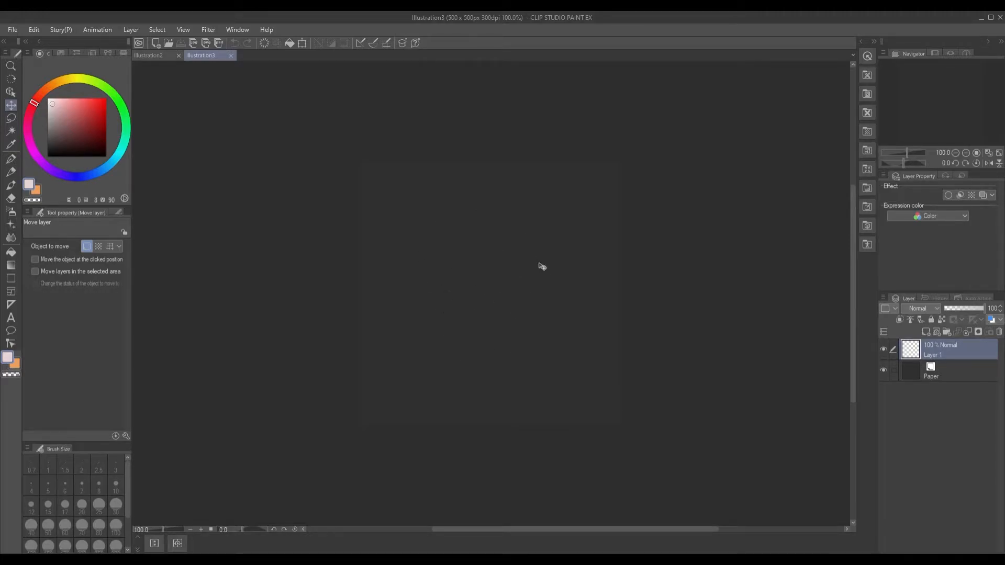
- Fill Layer 1 of the 500 x 500 px canvas with the current light pink color
click(883, 371)
click(884, 371)
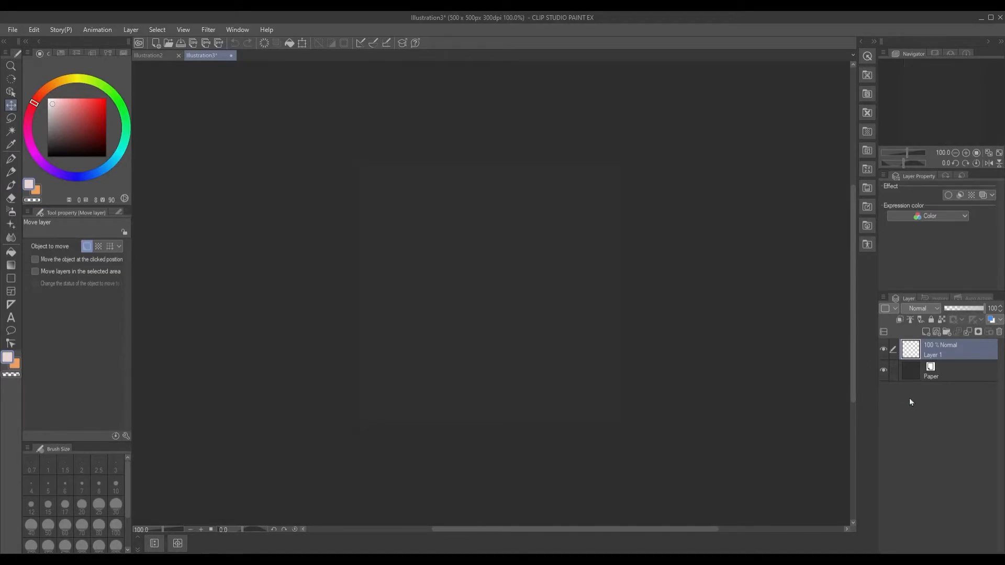
click(932, 370)
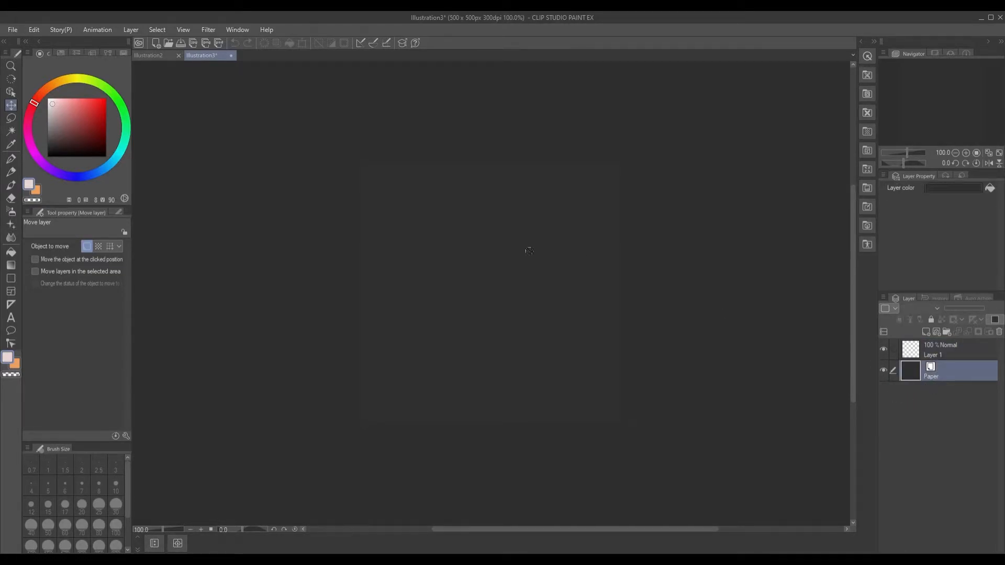
click(939, 347)
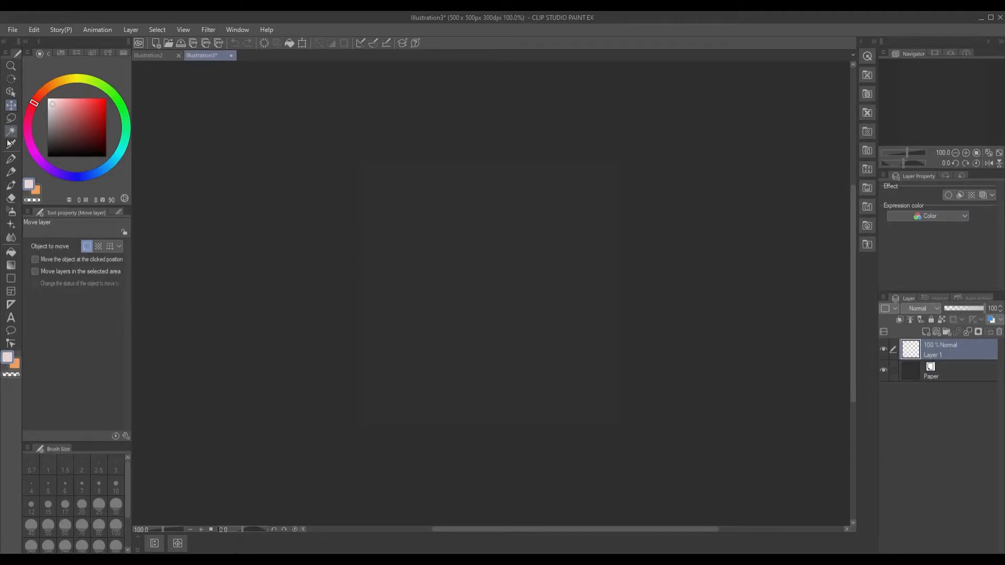
click(12, 253)
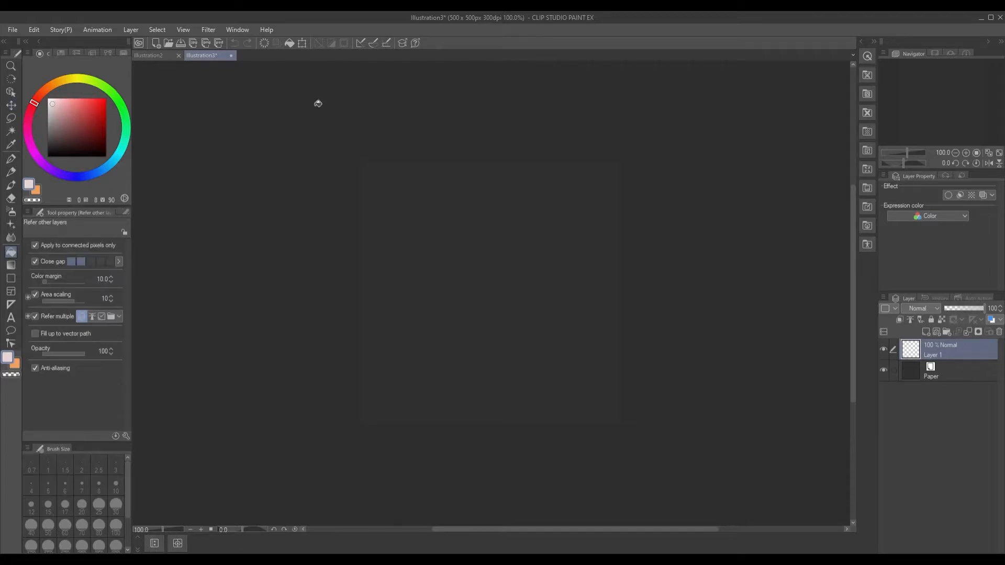
click(459, 221)
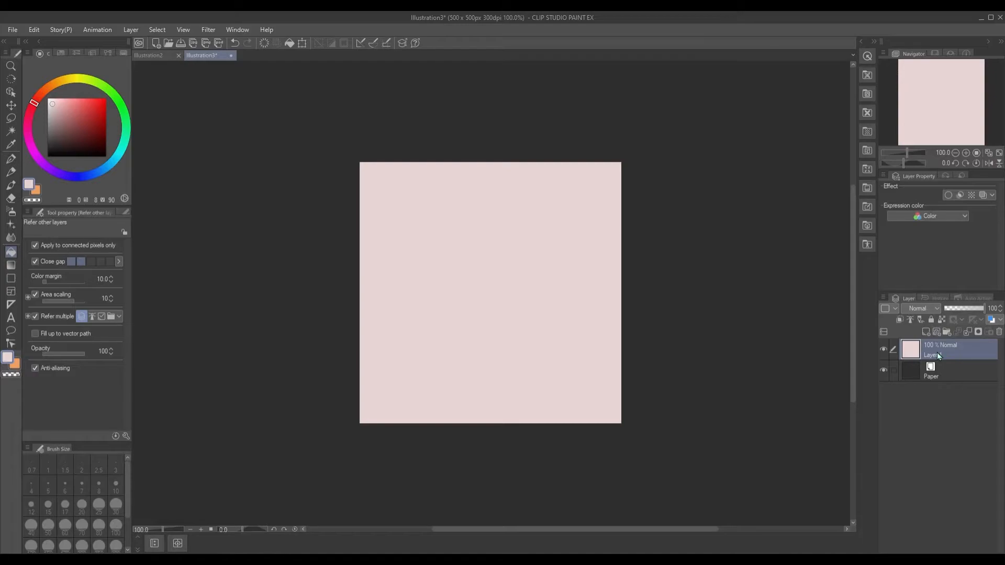
- Add a layer folder named "emotes background" to the 3000 x 2000 px canvas
click(154, 57)
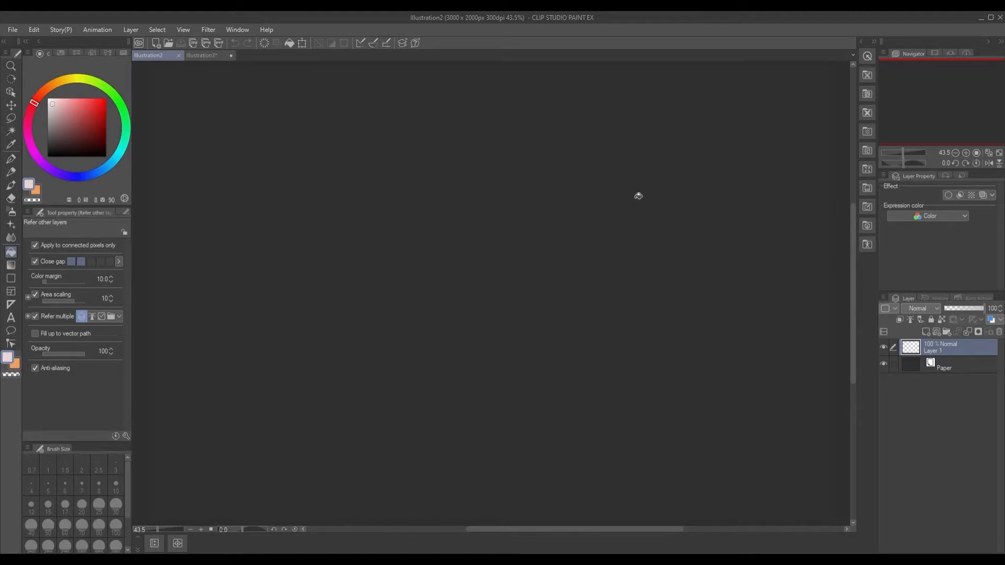
click(947, 333)
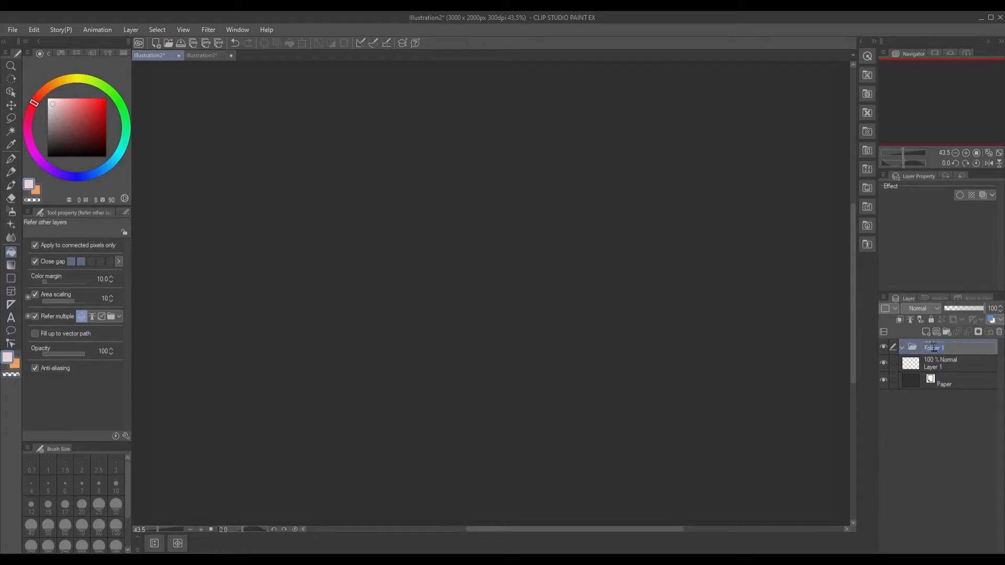
text(embers background)
key(BackSpace)
key(BackSpace)
key(BackSpace)
text(tes)
key(Return)
- Copy the pink square from the 500 x 500 px canvas and paste it into the emotes background folder of the large canvas
click(208, 56)
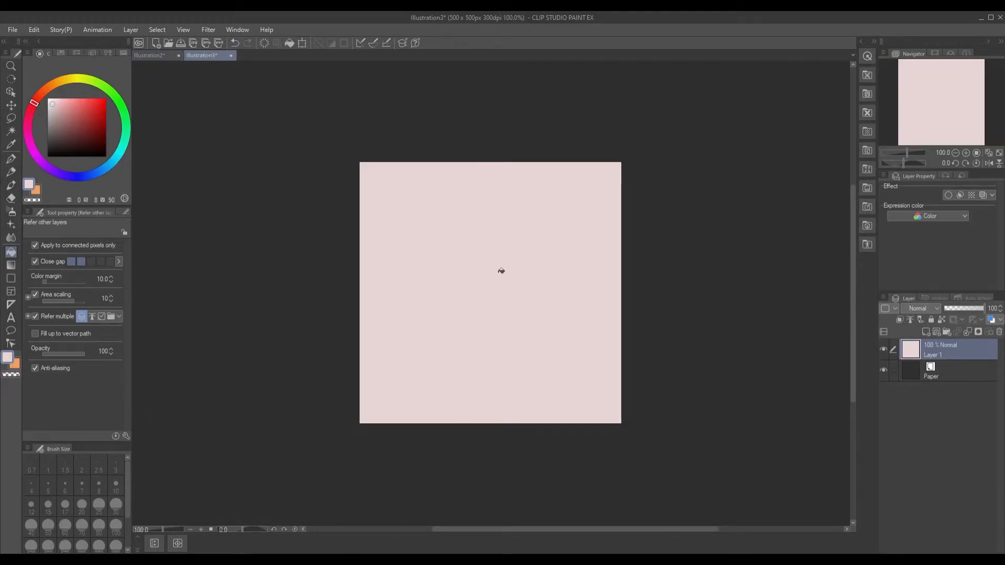
click(11, 105)
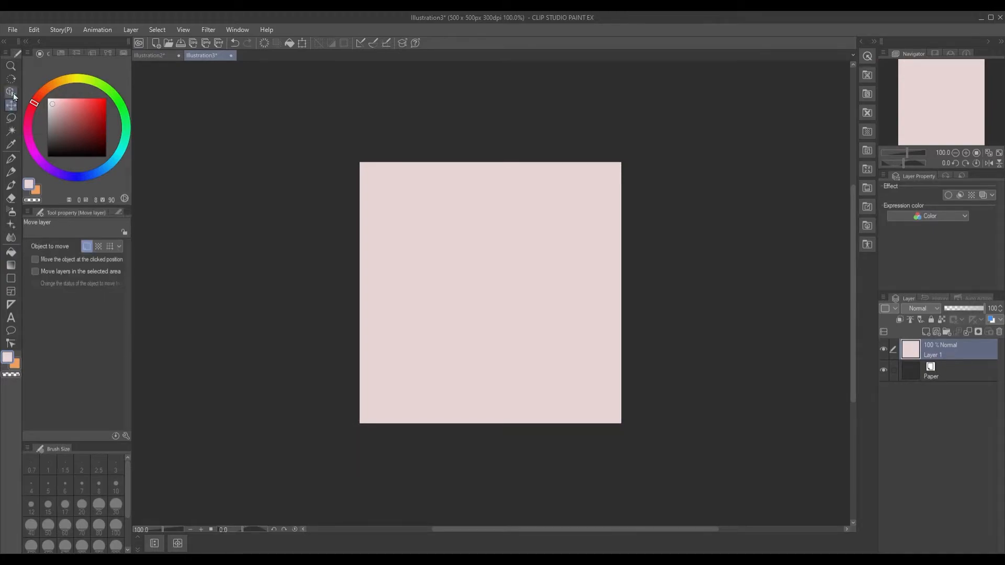
click(34, 30)
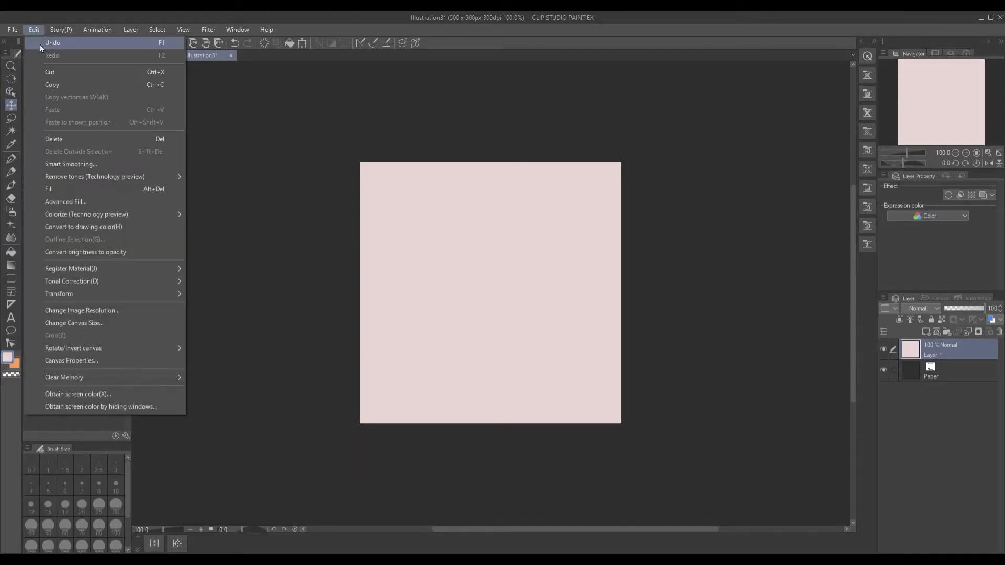
click(51, 88)
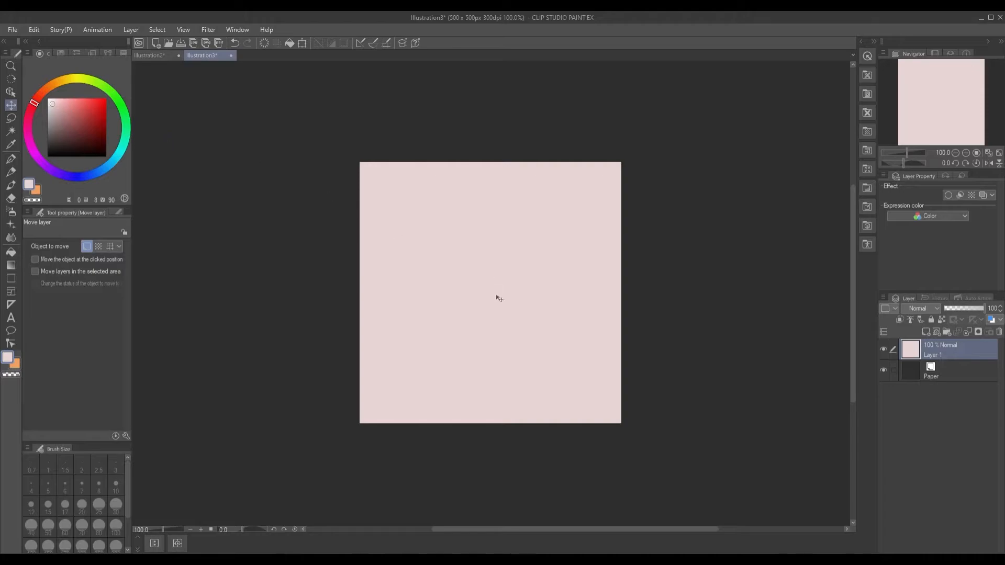
click(146, 54)
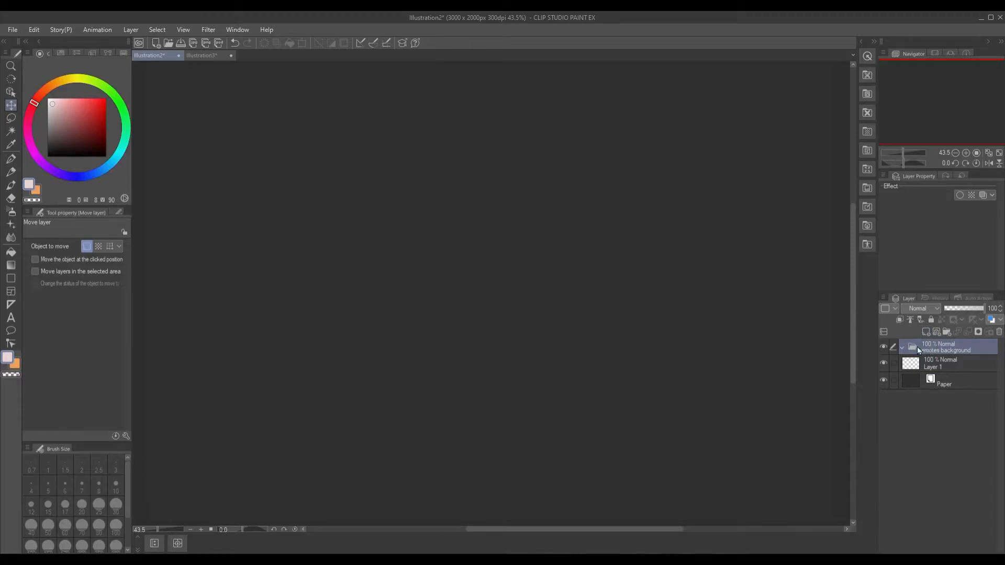
click(33, 30)
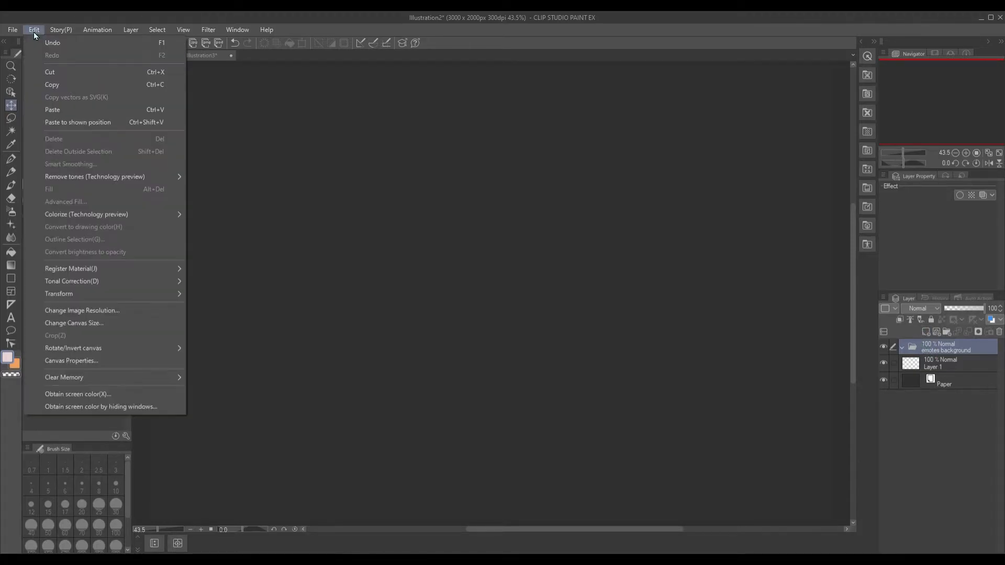
click(49, 110)
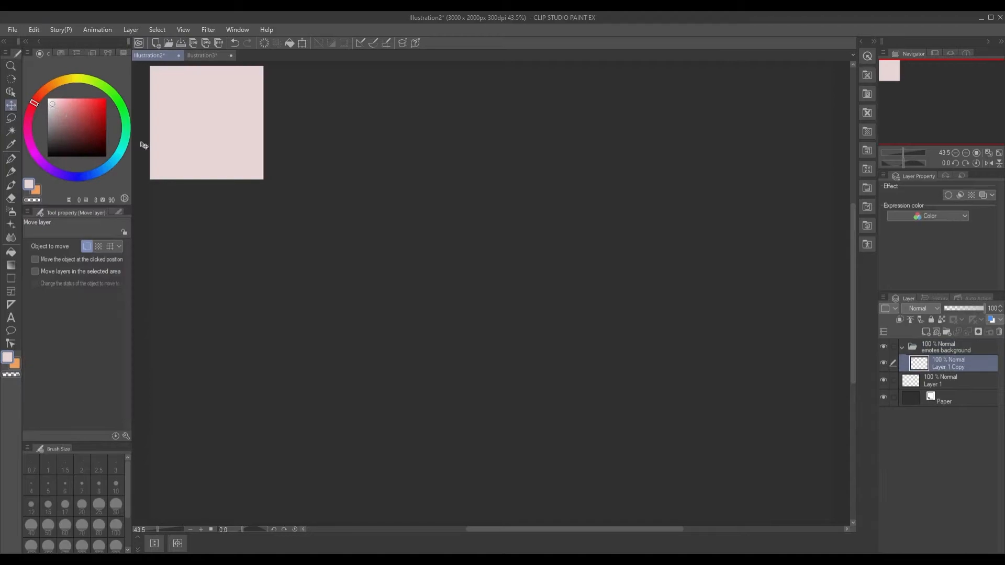
- Paste a second copy of the pink square into the emotes background folder, keeping the first square in the canvas's upper-left corner
drag(201, 127, 467, 261)
key(ctrl+z)
key(ctrl+v)
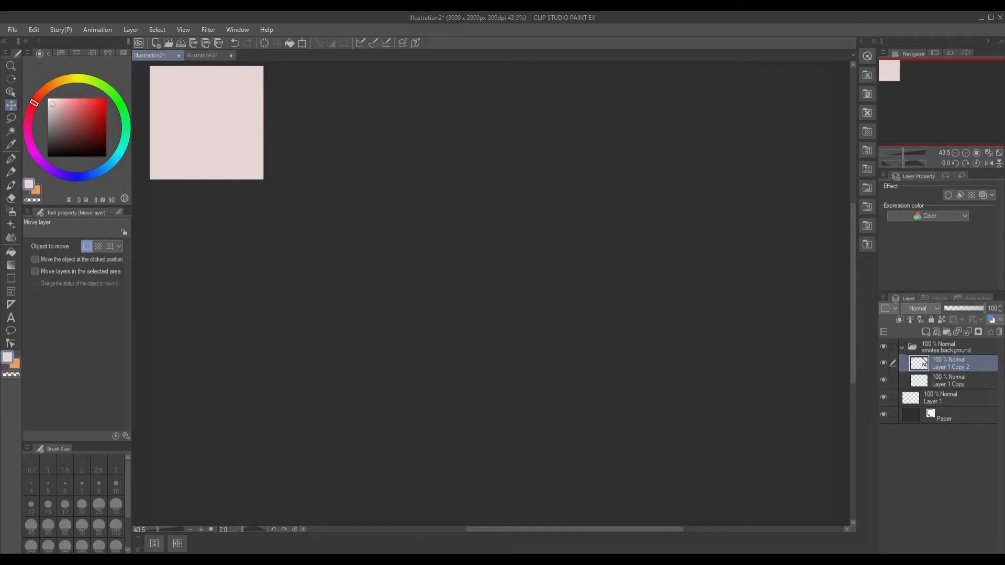
- Move the second pink square straight right in small increments, level with the first, leaving a gap of about one fifth of its width
drag(225, 141, 374, 149)
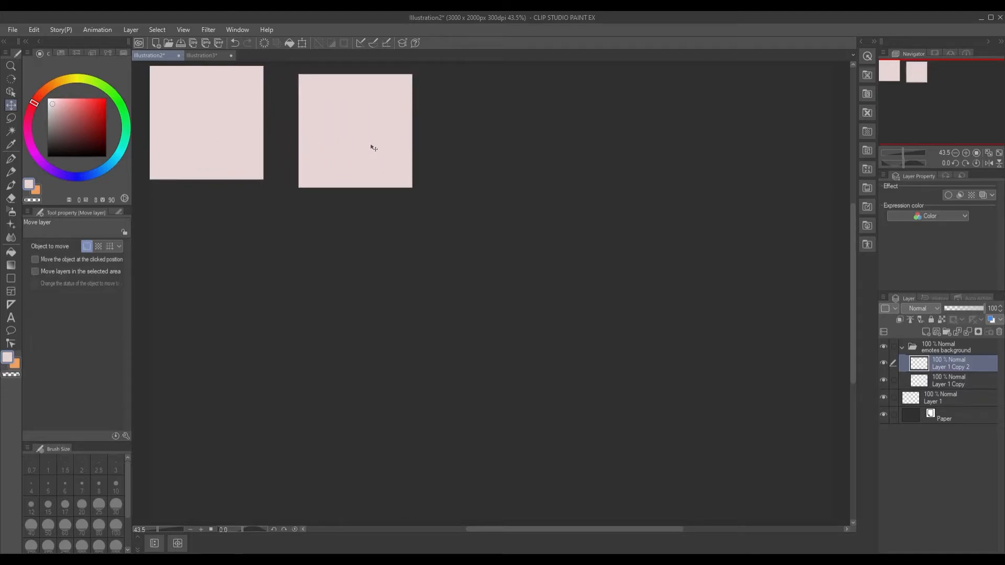
key(ctrl+z)
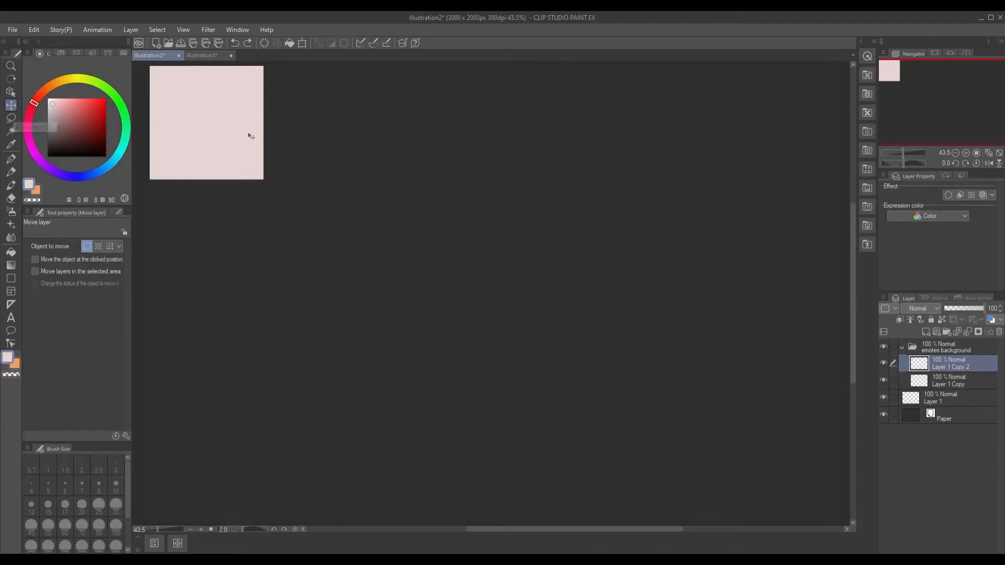
key(Right)
key(Right)
key(Right)
key(Right)
key(Right)
key(Right)
key(Right)
key(Right)
key(Right)
key(Right)
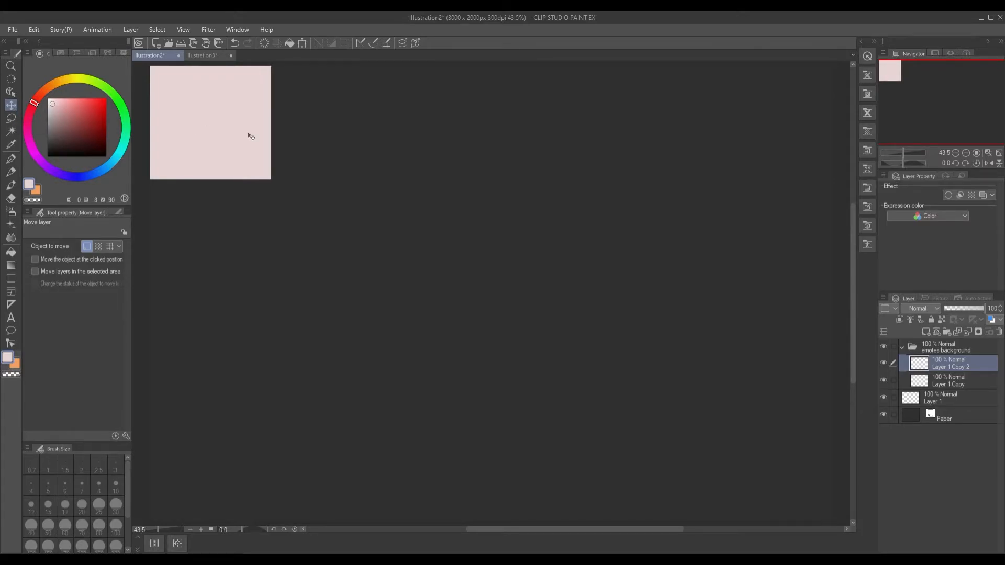
key(Right)
key(Right)
key(Right)
key(Right)
key(Right)
key(Right)
key(Right)
key(Right)
key(Right)
key(Right)
key(Right)
key(Right)
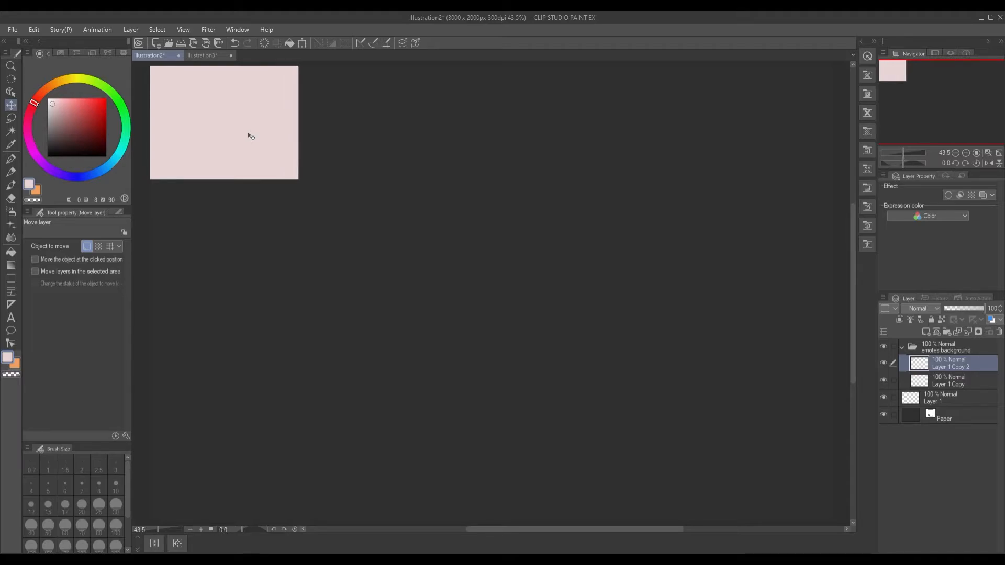
key(Right)
key(Right)
key(Right)
key(Right)
key(Right)
key(Right)
key(Right)
key(Right)
key(Right)
key(Right)
key(Right)
key(Right)
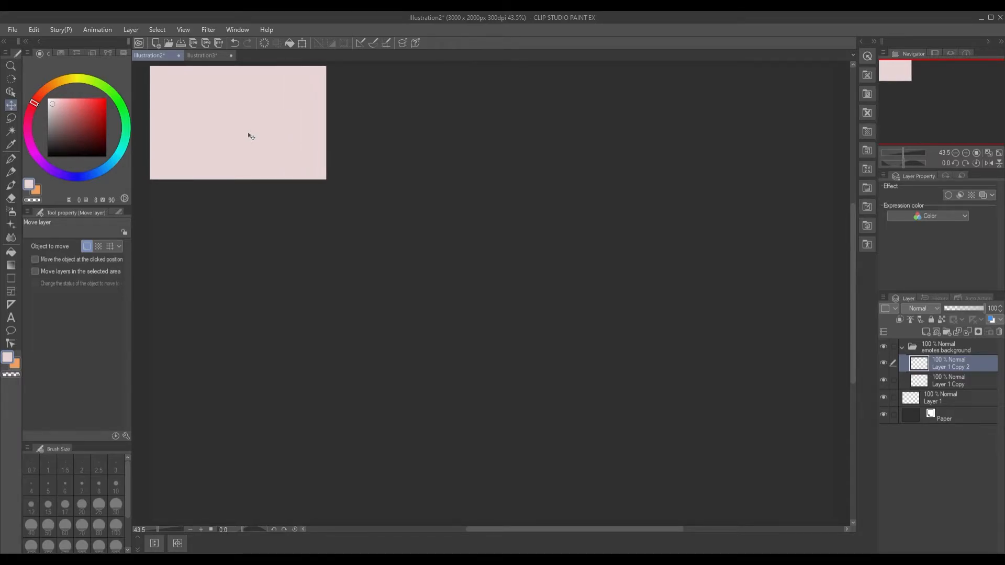
key(Right)
key(Right)
key(Right)
key(Right)
key(Right)
key(Right)
key(Right)
key(Right)
key(Right)
key(Right)
key(Right)
key(Right)
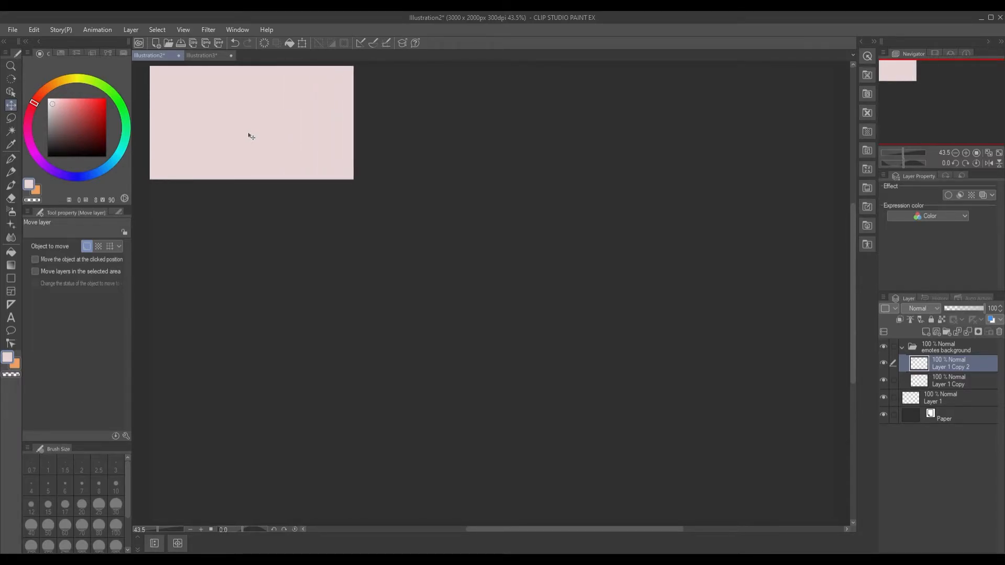
key(Right)
key(Right)
key(Right)
key(Right)
key(Right)
key(Right)
key(Right)
key(Right)
key(Right)
key(Right)
key(Right)
key(Right)
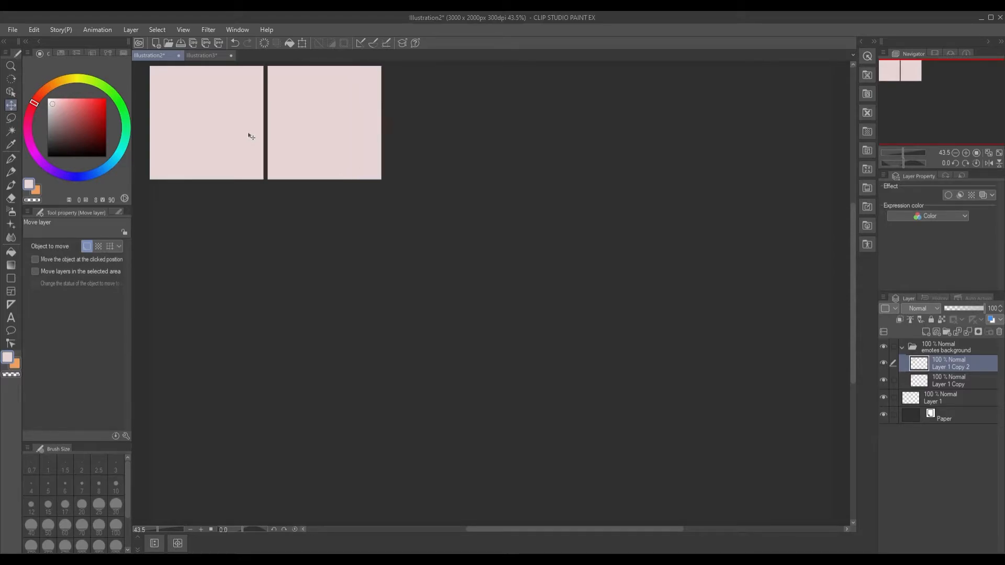
key(Right)
key(Right)
key(Right)
key(Right)
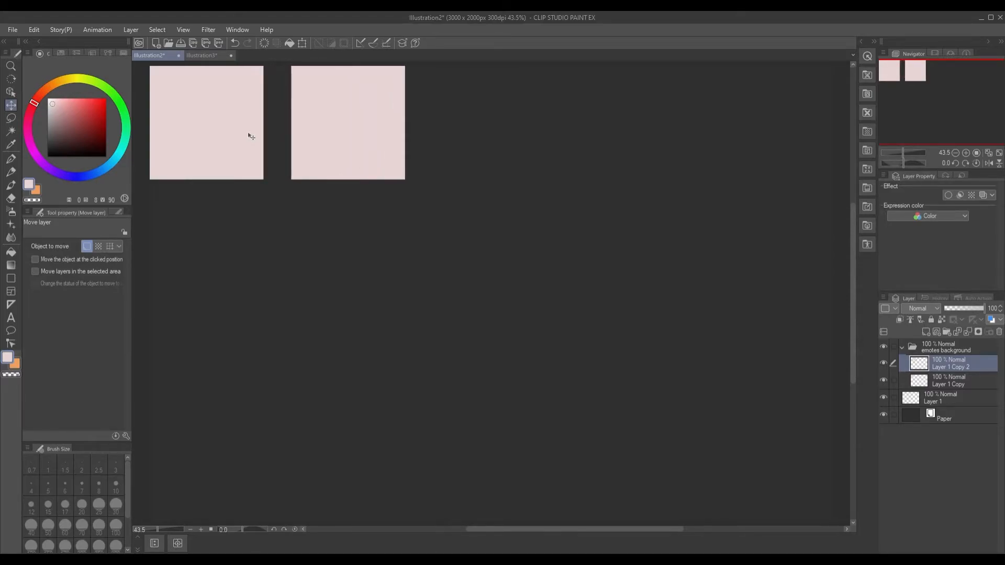
key(Left)
key(Left)
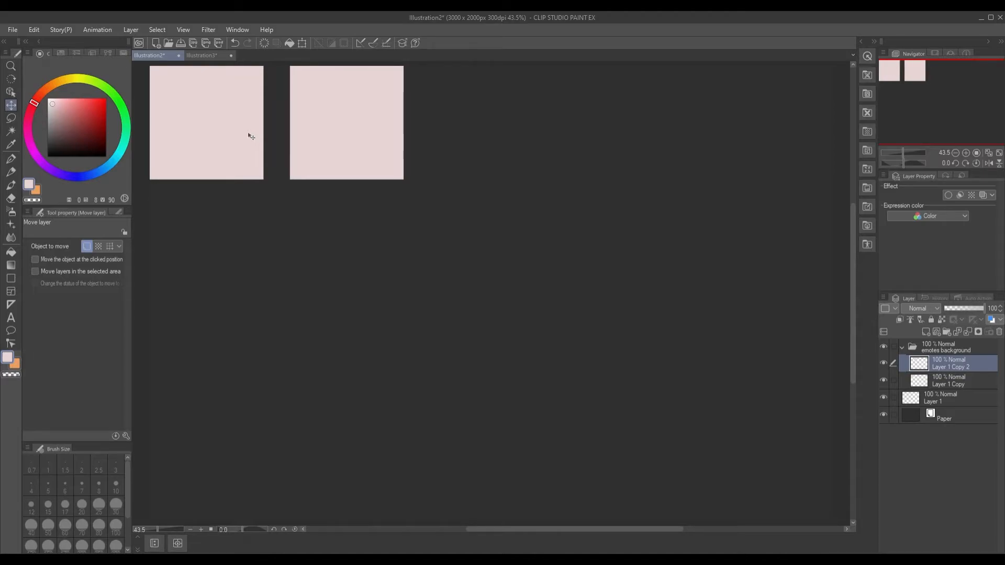
key(Left)
key(Left)
key(Left)
key(Left)
key(Left)
key(Left)
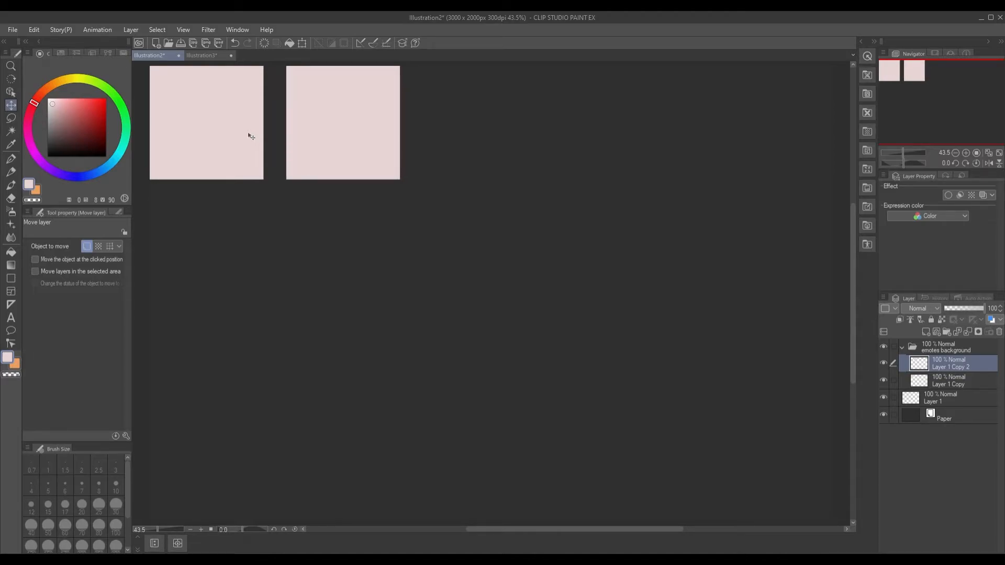
- Nudge the second pink square slightly farther right, keeping it level with the first square
key(Right)
key(Right)
key(Right)
key(Right)
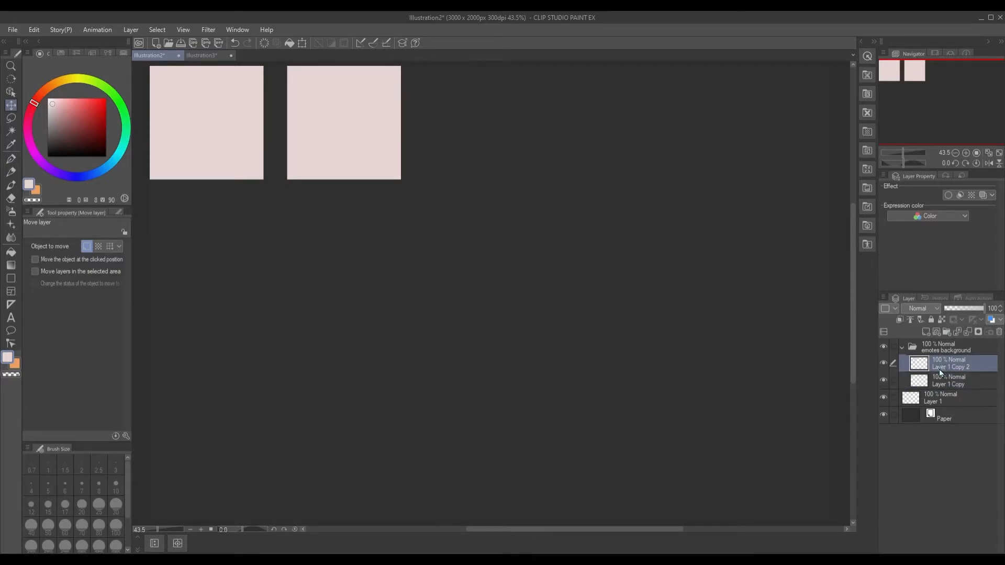
click(968, 332)
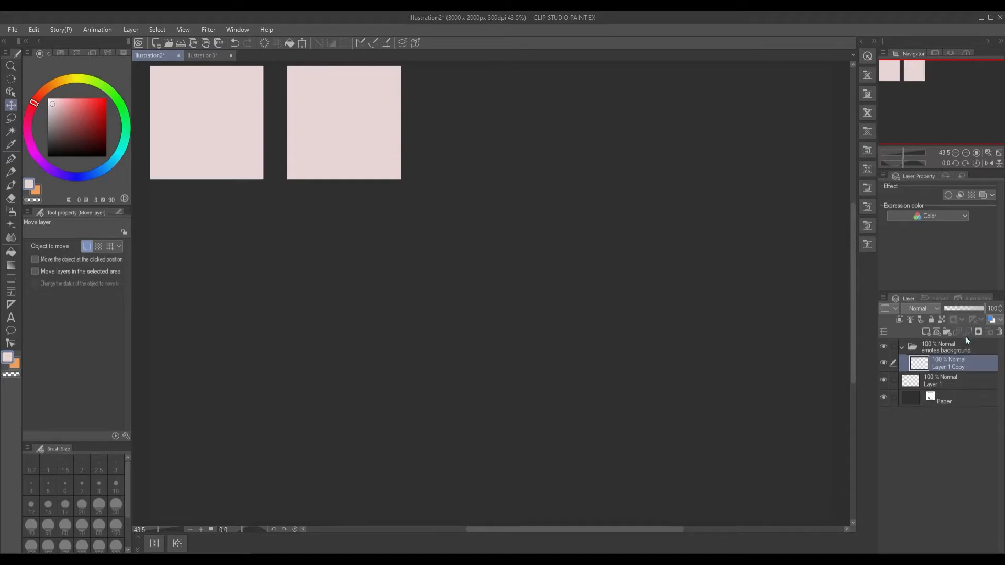
drag(334, 151, 338, 223)
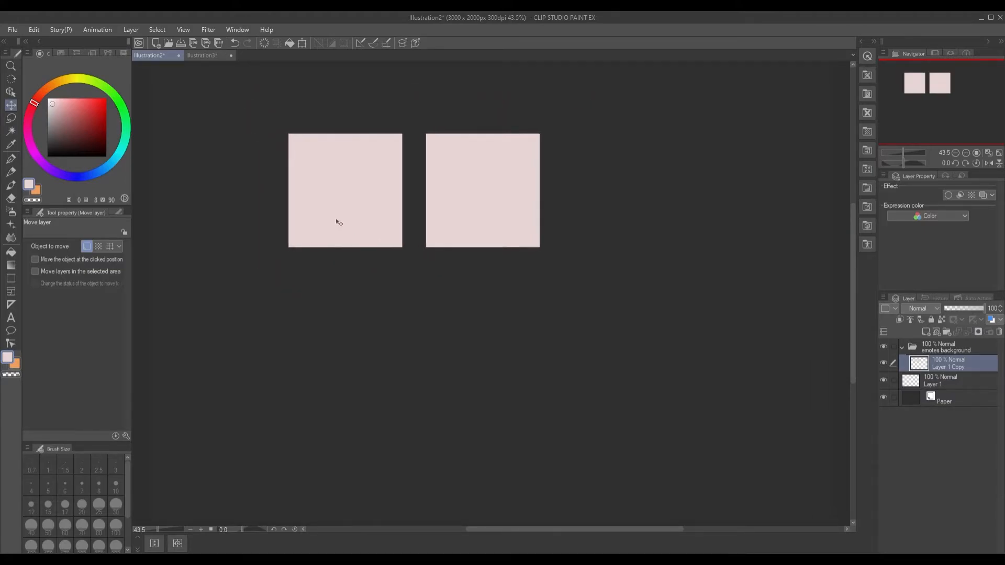
key(ctrl+z)
key(ctrl+z)
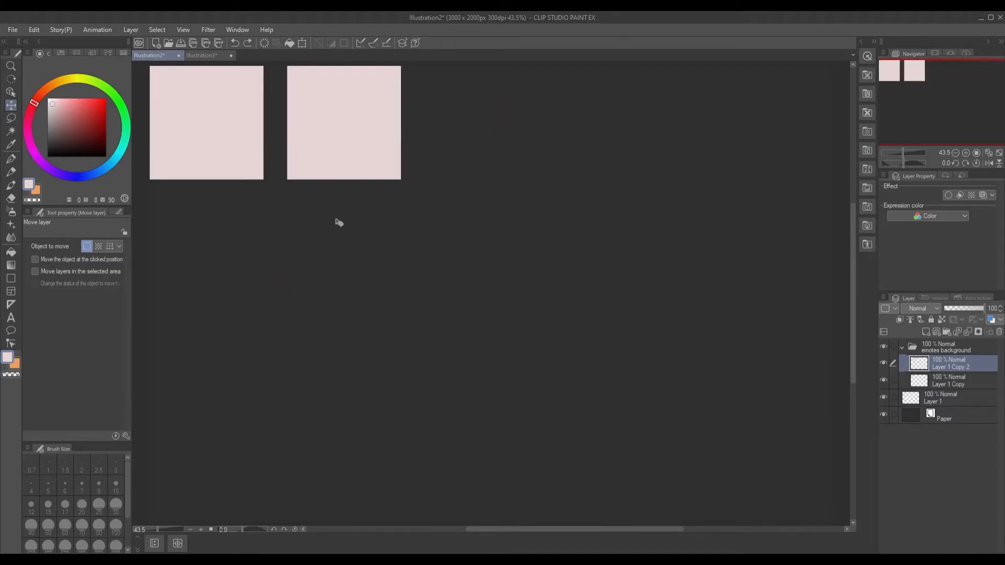
- Merge the two square layers into one, and paste a copy of the merged pair into the emotes background folder
key(ctrl+e)
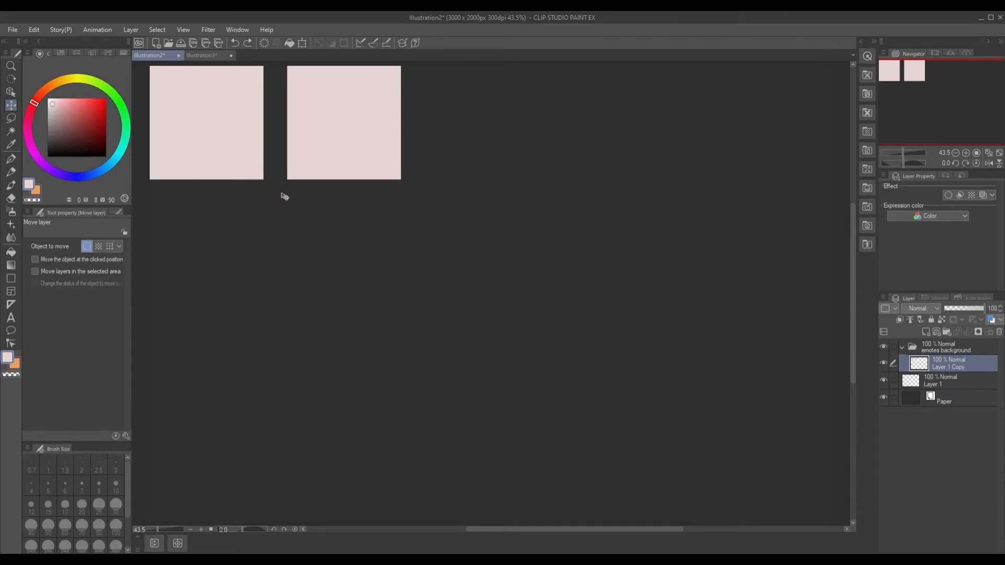
key(ctrl+v)
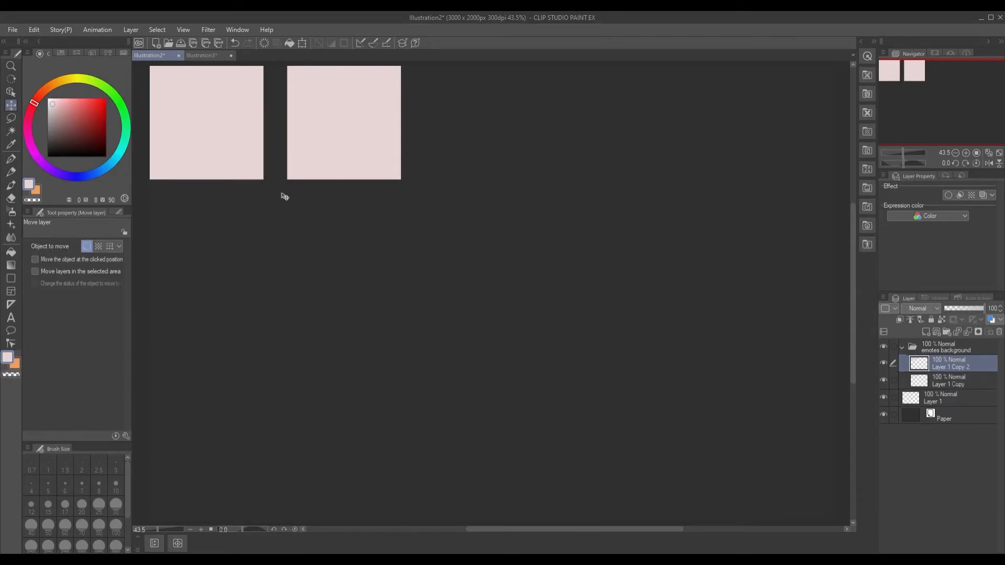
drag(230, 160, 285, 297)
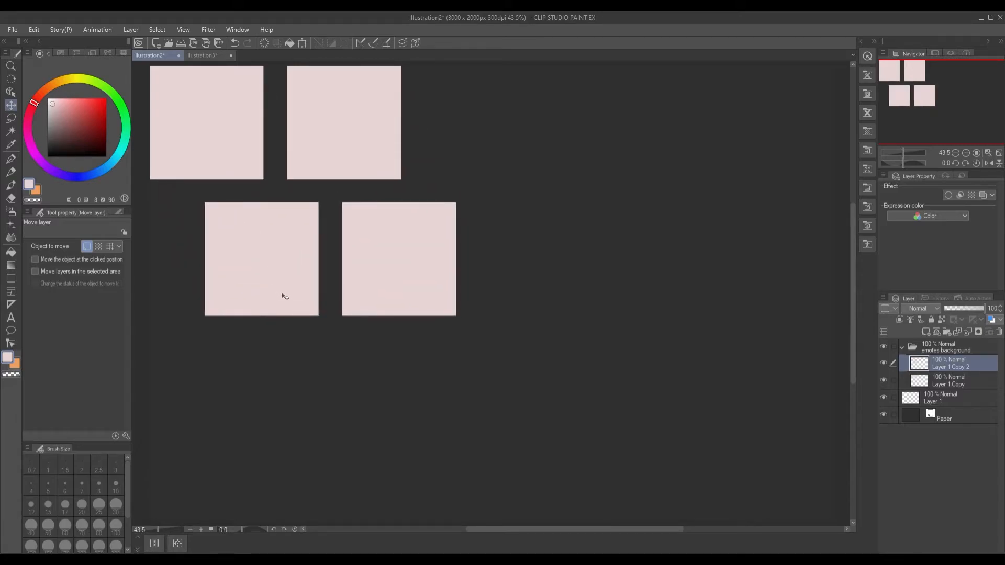
key(ctrl+z)
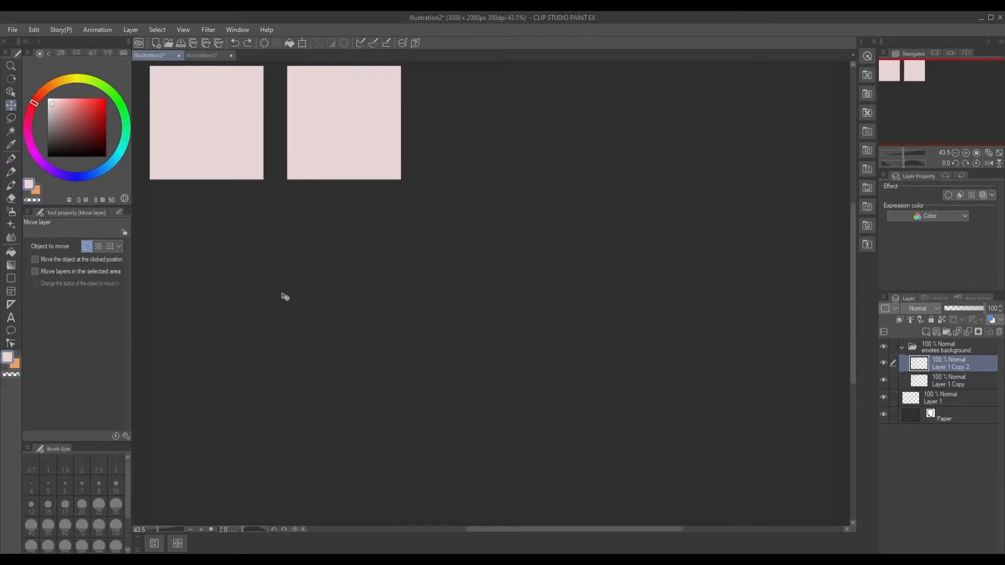
- Move the copied pair straight down in small increments to form a second row, leaving a gap of nearly a quarter of a square's height
key(Down)
key(Down)
key(Down)
key(Down)
key(Down)
key(Down)
key(Down)
key(Down)
key(Down)
key(Down)
key(Down)
key(Down)
key(Down)
key(Down)
key(Down)
key(Down)
key(Down)
key(Down)
key(Down)
key(Down)
key(Down)
key(Down)
key(Down)
key(Down)
key(Down)
key(Down)
key(Down)
key(Down)
key(Down)
key(Down)
key(Down)
key(Down)
key(Down)
key(Down)
key(Down)
key(Down)
key(Down)
key(Down)
key(Down)
key(Down)
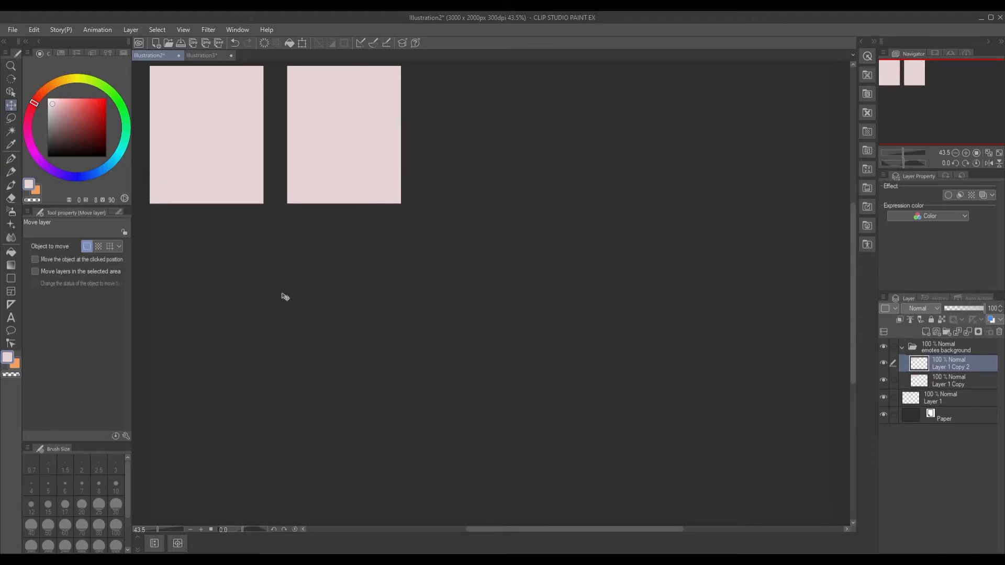
key(Down)
key(Down)
key(Down)
key(Down)
key(Down)
key(Down)
key(Down)
key(Down)
key(Down)
key(Down)
key(Down)
key(Down)
key(Down)
key(Down)
key(Down)
key(Down)
key(Down)
key(Down)
key(Down)
key(Down)
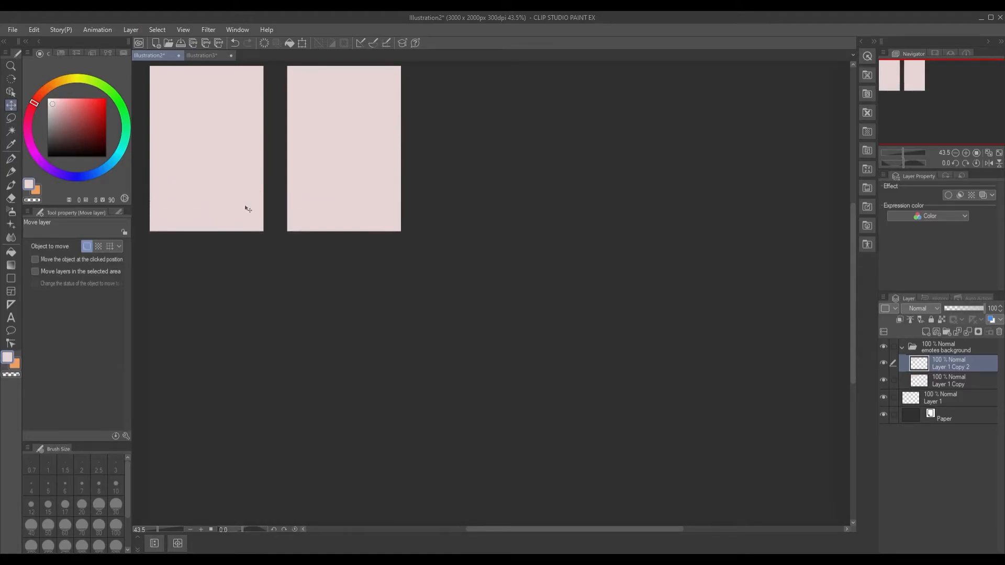
key(Down)
key(Down)
key(Down)
key(Down)
key(Down)
key(Down)
key(Down)
key(Down)
key(Down)
key(Down)
key(Down)
key(Down)
key(Down)
key(Down)
key(Down)
key(Down)
key(Down)
key(Down)
key(Down)
key(Down)
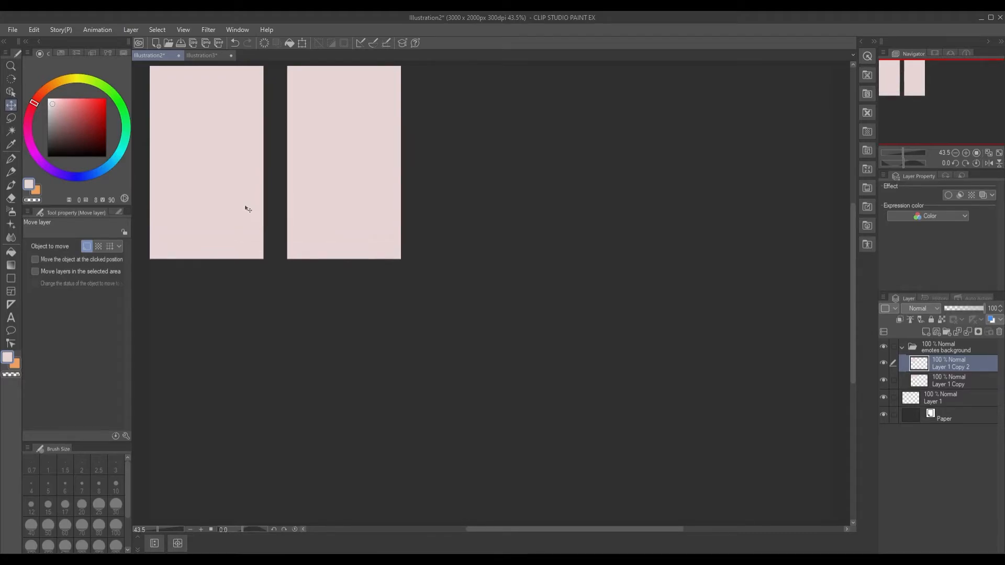
key(Down)
key(Down)
key(Down)
key(Down)
key(Down)
key(Down)
key(Down)
key(Down)
key(Down)
key(Down)
key(Down)
key(Down)
key(Down)
key(Down)
key(Down)
key(Down)
key(Down)
key(Down)
key(Down)
key(Down)
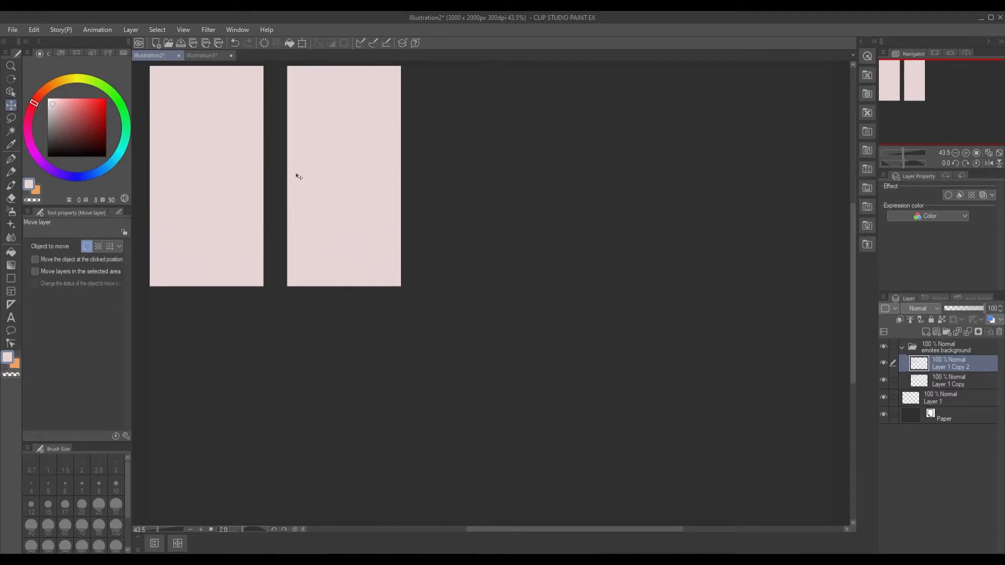
key(Down)
key(Down)
key(Down)
key(Down)
key(Down)
key(Down)
key(Down)
key(Down)
key(Down)
key(Down)
key(Down)
key(Down)
key(Down)
key(Down)
key(Down)
key(Down)
key(Down)
key(Down)
key(Down)
key(Down)
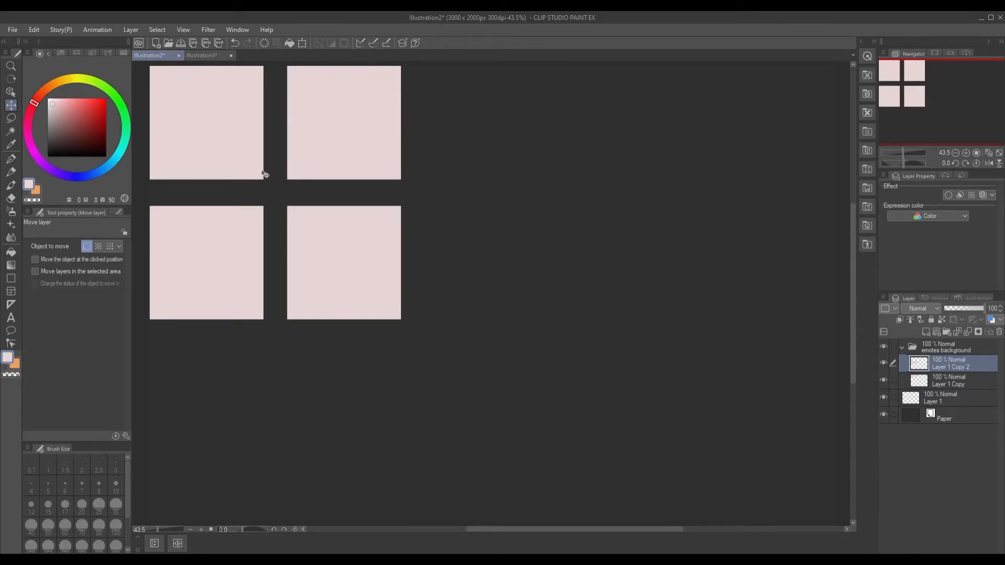
- Merge the two rows of squares into one layer, and paste a copy of the merged four-square block into the emotes background folder
click(967, 332)
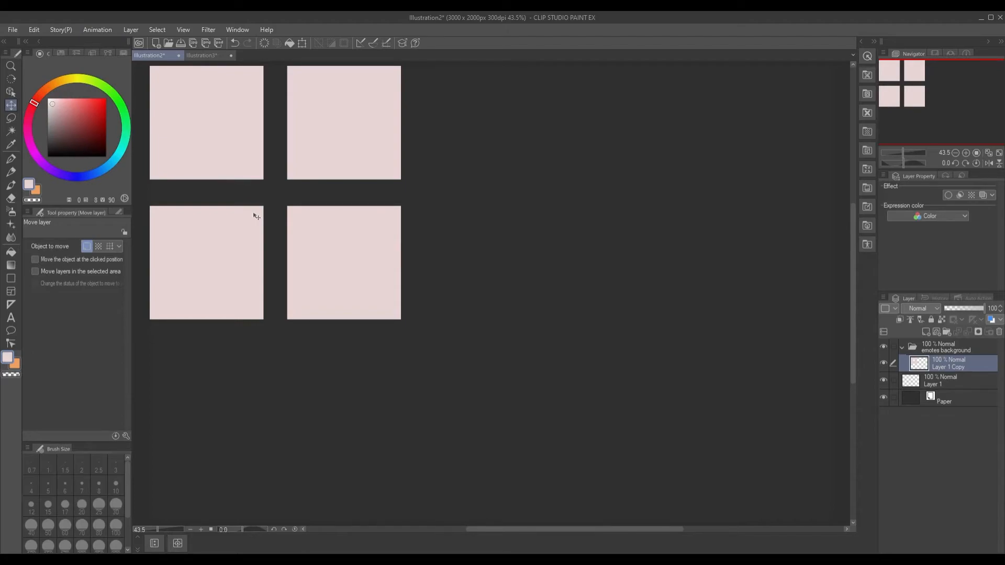
key(ctrl+z)
- Move the copied four-square block to the right of the original, about three quarters of a square away and a third of a square lower
drag(206, 159, 546, 198)
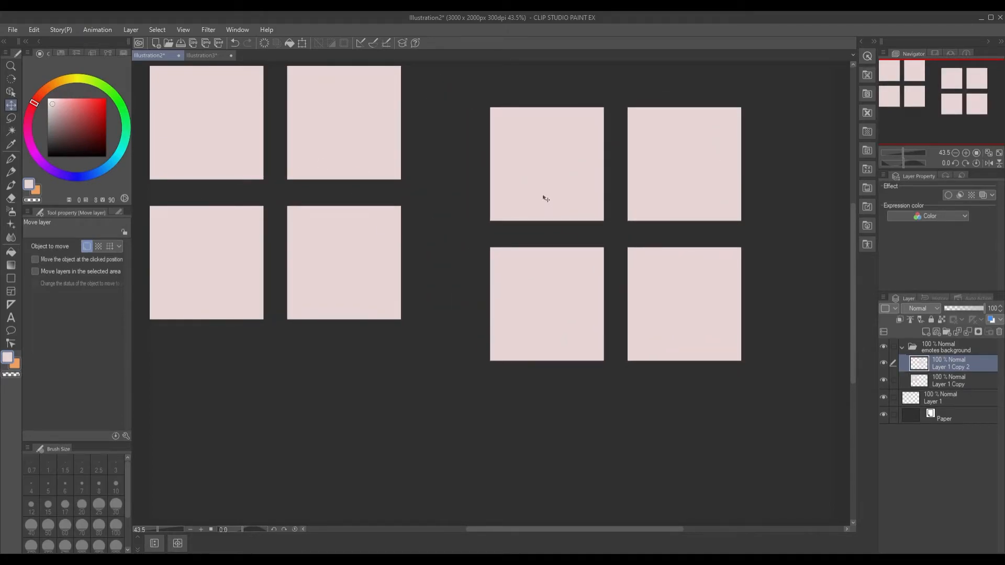
- Undo the last move and shift the copied four-square block straight right in small increments, leaving a gap of about a fifth of a square's width
key(ctrl+z)
key(Right)
key(Right)
key(Right)
key(Right)
key(Right)
key(Right)
key(Right)
key(Right)
key(Right)
key(Right)
key(Right)
key(Right)
key(Right)
key(Right)
key(Right)
key(Right)
key(Right)
key(Right)
key(Right)
key(Right)
key(Right)
key(Right)
key(Right)
key(Right)
key(Right)
key(Right)
key(Right)
key(Right)
key(Right)
key(Right)
key(Right)
key(Right)
key(Right)
key(Right)
key(Right)
key(Right)
key(Right)
key(Right)
key(Right)
key(Right)
key(Right)
key(Right)
key(Right)
key(Right)
key(Right)
key(Right)
key(Right)
key(Right)
key(Right)
key(Right)
key(Right)
key(Right)
key(Right)
key(Right)
key(Right)
key(Right)
key(Right)
key(Right)
key(Right)
key(Right)
key(Right)
key(Right)
key(Right)
key(Right)
key(Right)
key(Right)
key(Right)
key(Right)
key(Right)
key(Right)
key(Right)
key(Right)
key(Right)
key(Right)
key(Right)
key(Right)
key(Right)
key(Right)
key(Right)
key(Right)
key(Right)
key(Right)
key(Right)
key(Right)
key(Right)
key(Right)
key(Right)
key(Right)
key(Right)
key(Right)
key(Right)
key(Right)
key(Right)
key(Right)
key(Right)
key(Right)
key(Right)
key(Right)
key(Right)
key(Right)
key(Right)
key(Right)
key(Right)
key(Right)
key(Right)
key(Right)
key(Right)
key(Right)
key(Right)
key(Right)
key(Right)
key(Right)
key(Right)
key(Right)
key(Right)
key(Right)
key(Right)
key(Right)
key(Right)
key(Right)
key(Right)
key(Right)
key(Right)
key(Right)
key(Right)
key(Right)
key(Right)
key(Right)
key(Right)
key(Right)
key(Right)
key(Right)
key(Right)
key(Right)
key(Right)
key(Right)
key(Right)
key(Right)
key(Right)
key(Right)
key(Right)
key(Right)
key(Right)
key(Right)
key(Right)
key(Right)
key(Right)
key(Right)
key(Right)
key(Right)
key(Right)
key(Right)
key(Right)
key(Right)
key(Right)
key(Right)
key(Right)
key(Right)
key(Right)
key(Right)
key(Right)
key(Right)
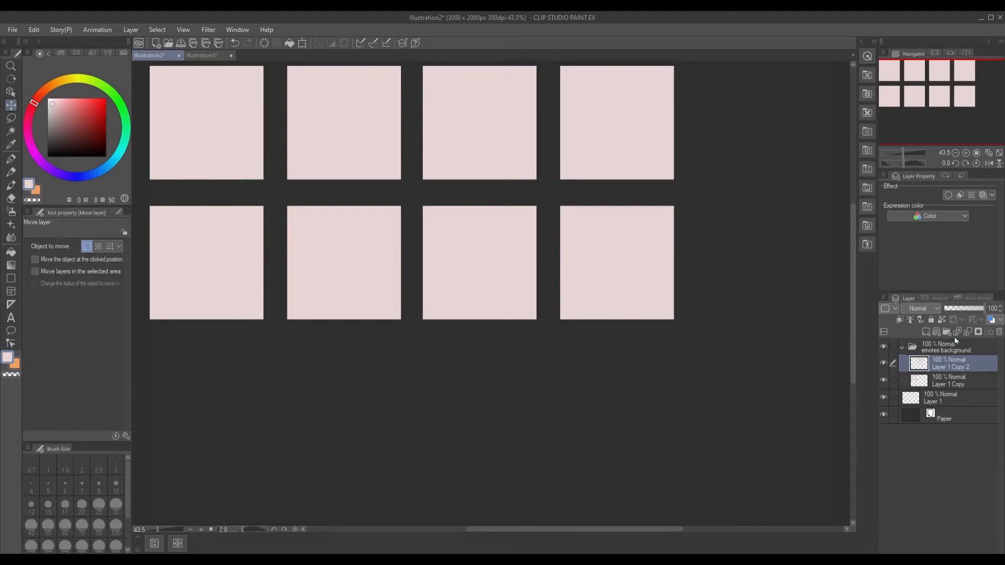
- Merge the copied four-square block with the original into one layer and collapse the emotes background folder
click(968, 331)
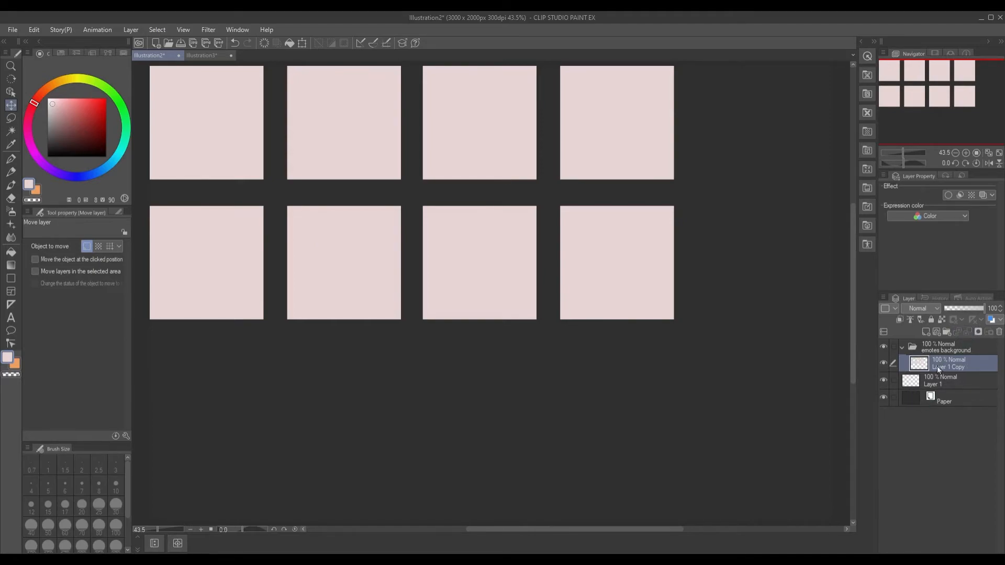
click(902, 347)
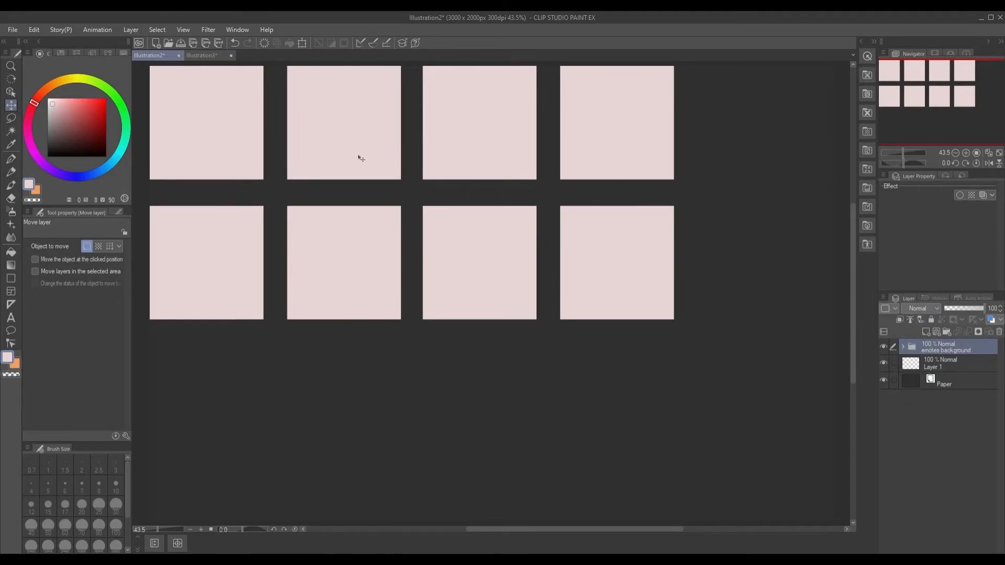
- Create a folder named "hype" above the emotes background folder and add a new raster layer inside it
click(946, 331)
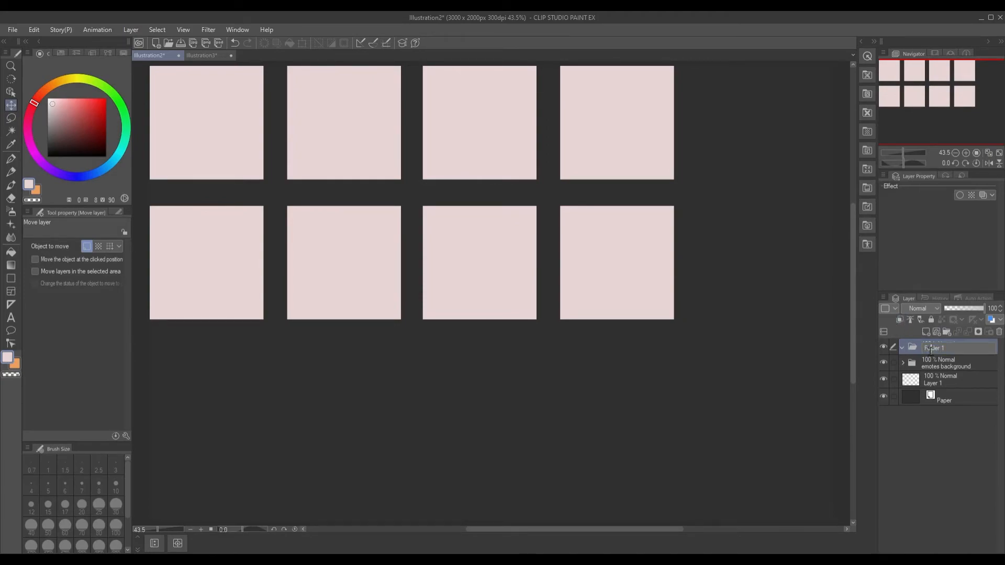
text(hype)
key(Return)
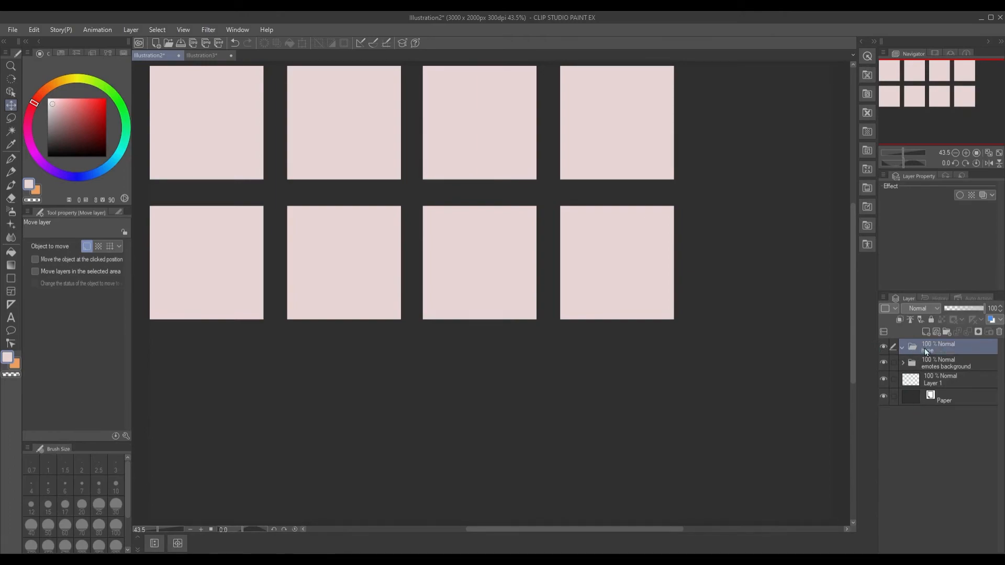
click(925, 332)
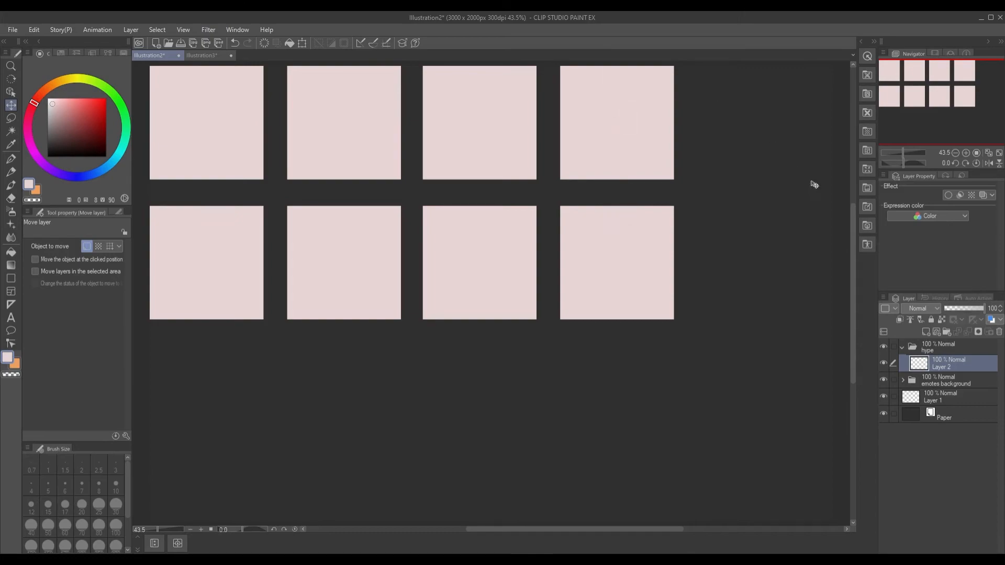
- Hide the emotes background folder, Layer 1 and Paper to check the canvas transparency, and show them again
click(885, 381)
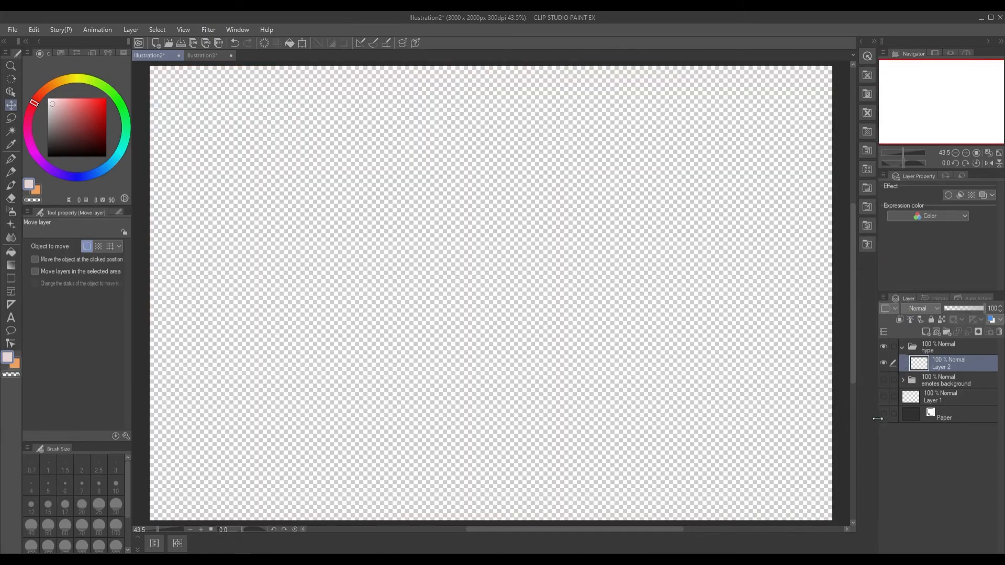
click(883, 380)
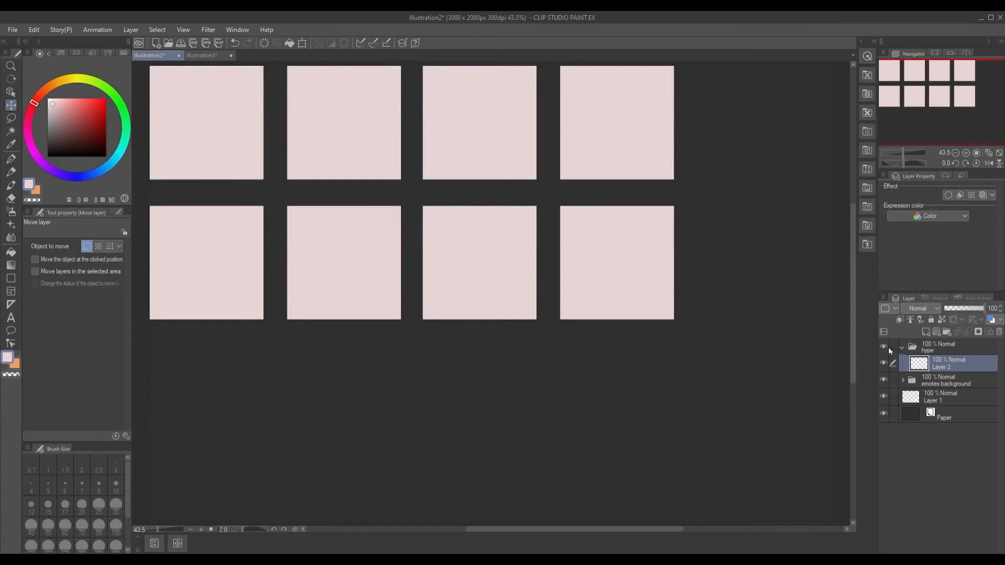